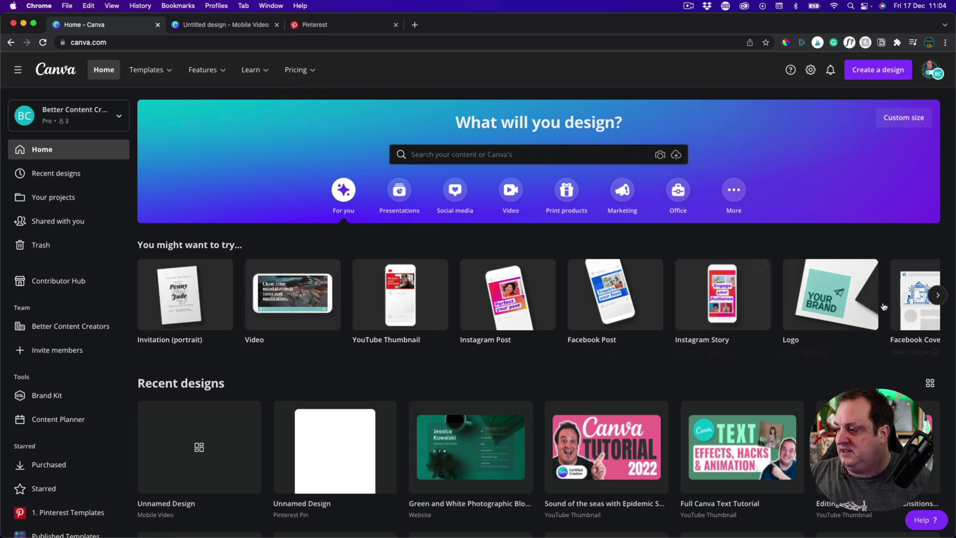
# Step: Search the templates for "pinterest pin travel" using the recent searches
pyautogui.moveTo(605, 279)
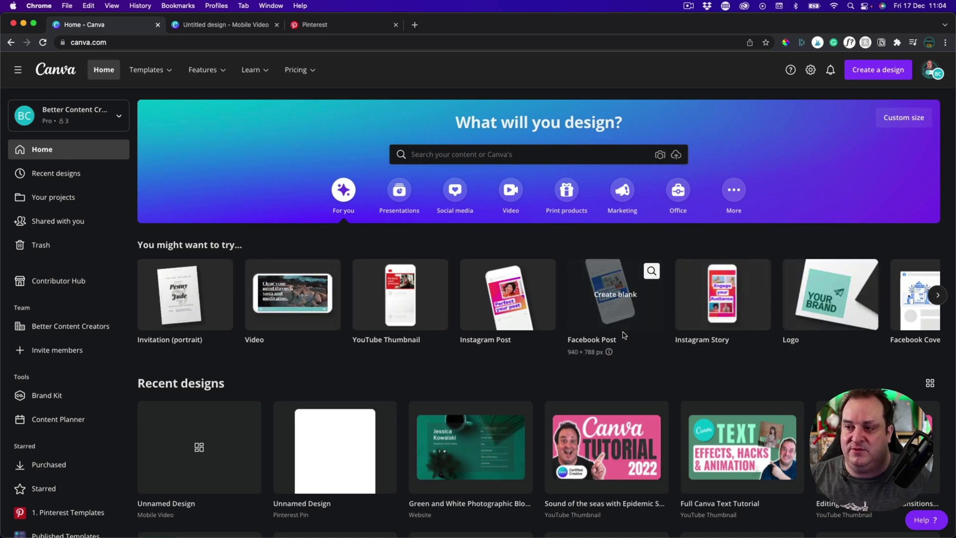
pyautogui.click(471, 157)
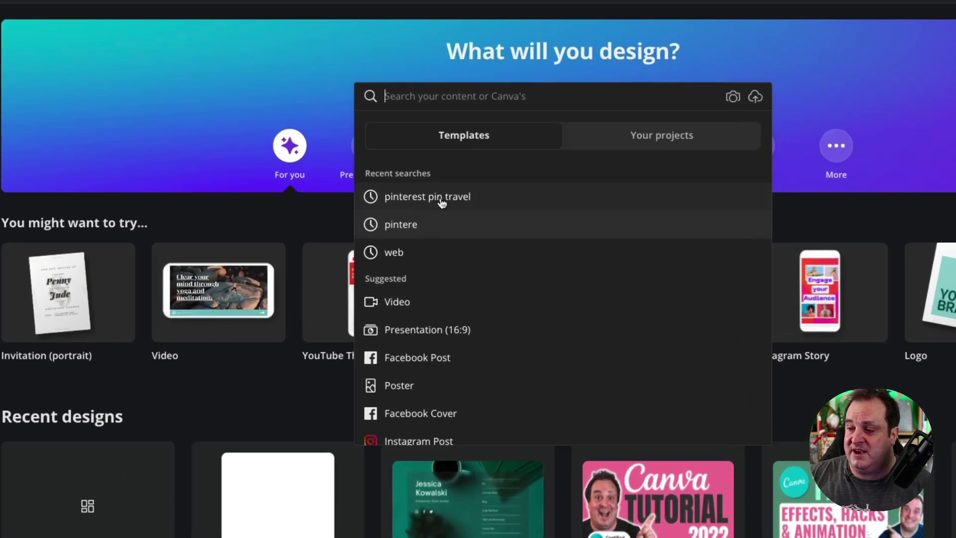
pyautogui.click(442, 199)
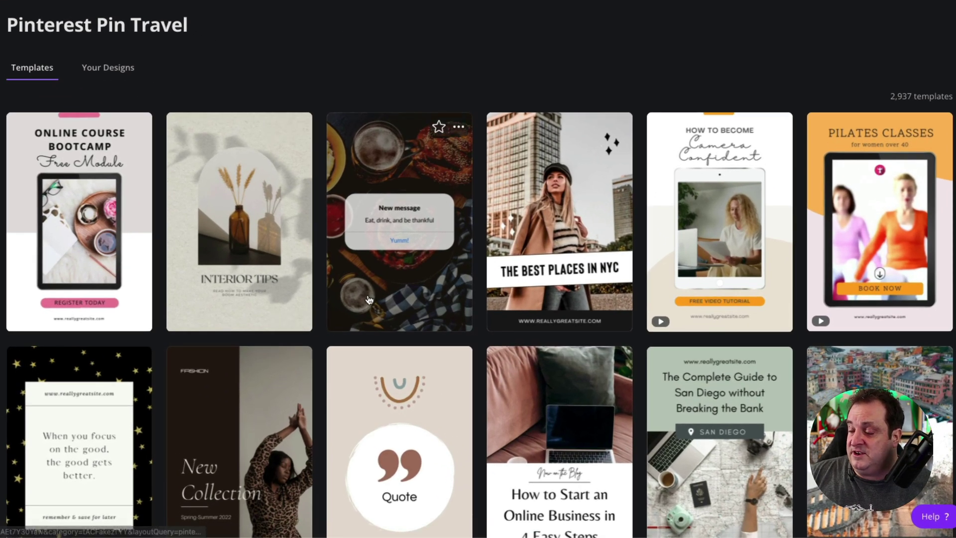
# Step: Find the "our favorite chic winter looks" pin template in the results and open it for editing
pyautogui.scroll(-5, 576, 290)
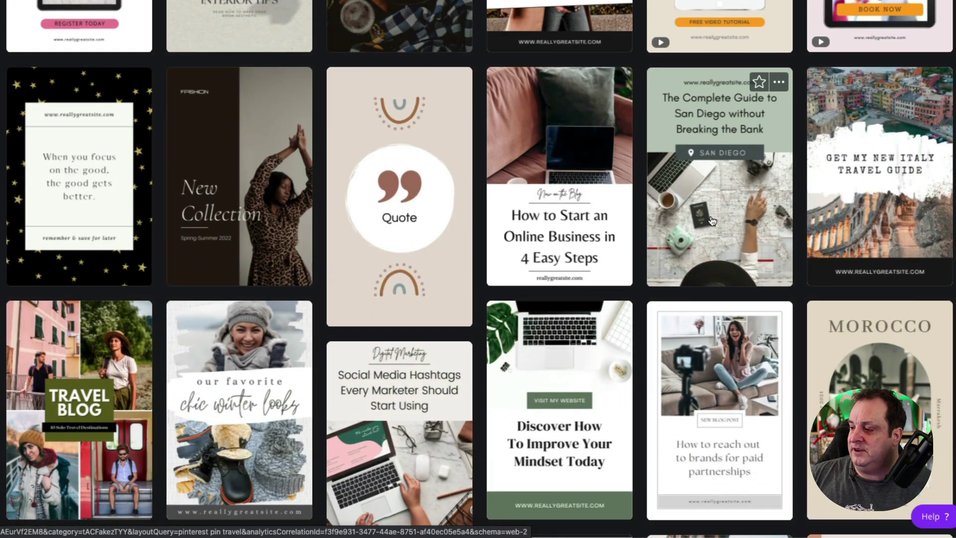
pyautogui.scroll(-2, 473, 382)
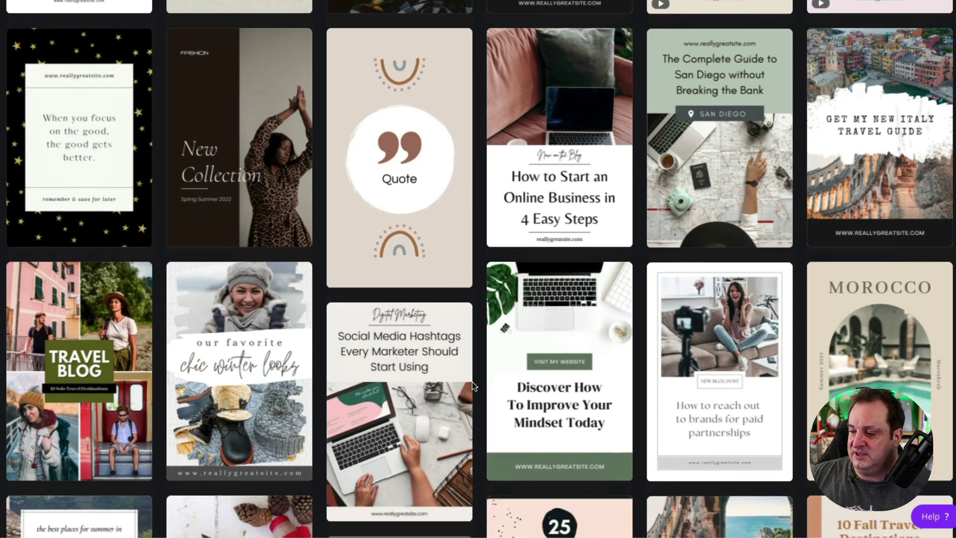
pyautogui.scroll(-3, 472, 382)
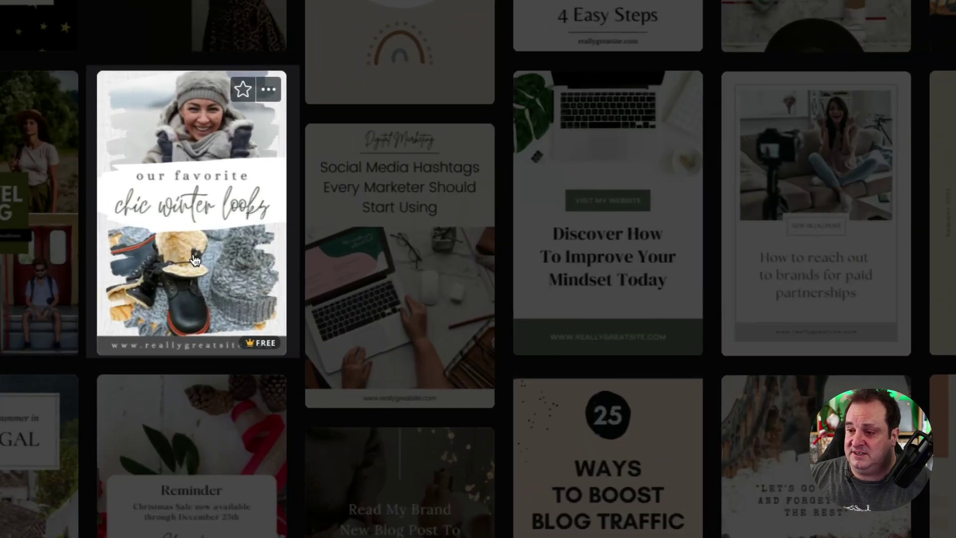
pyautogui.click(194, 259)
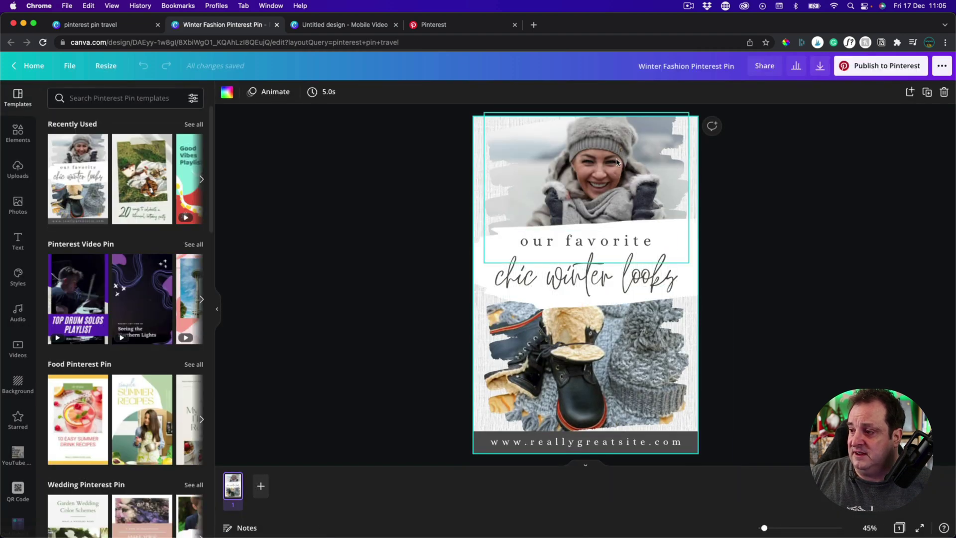
# Step: Replace the woman's photo with the uploaded Retro Games '90s image and the boots photo with the uploaded VS gaming image
pyautogui.click(602, 164)
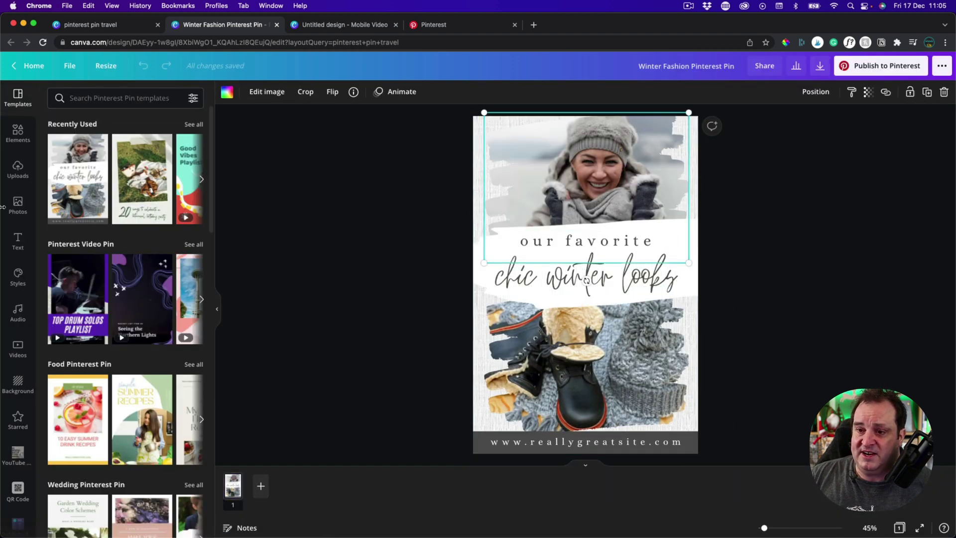
pyautogui.click(20, 165)
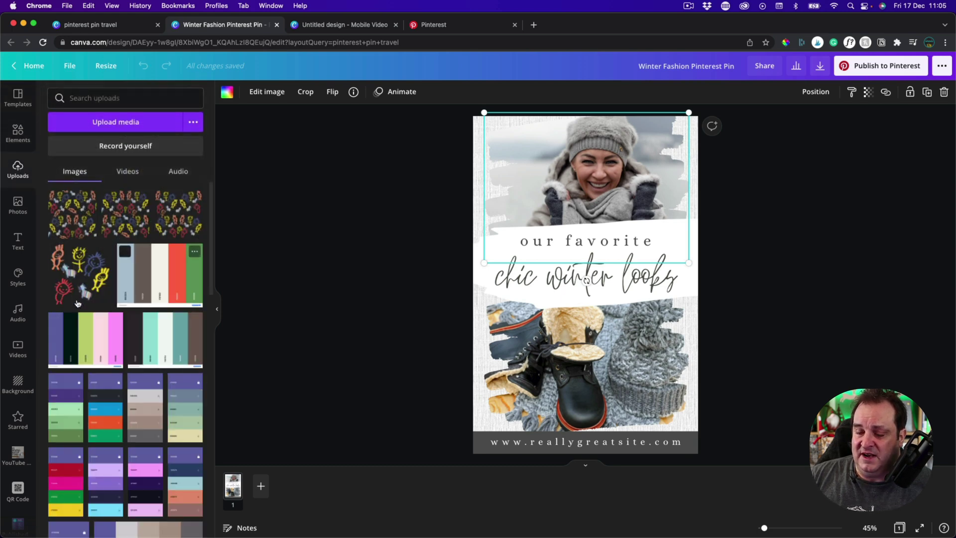
pyautogui.scroll(-15, 77, 303)
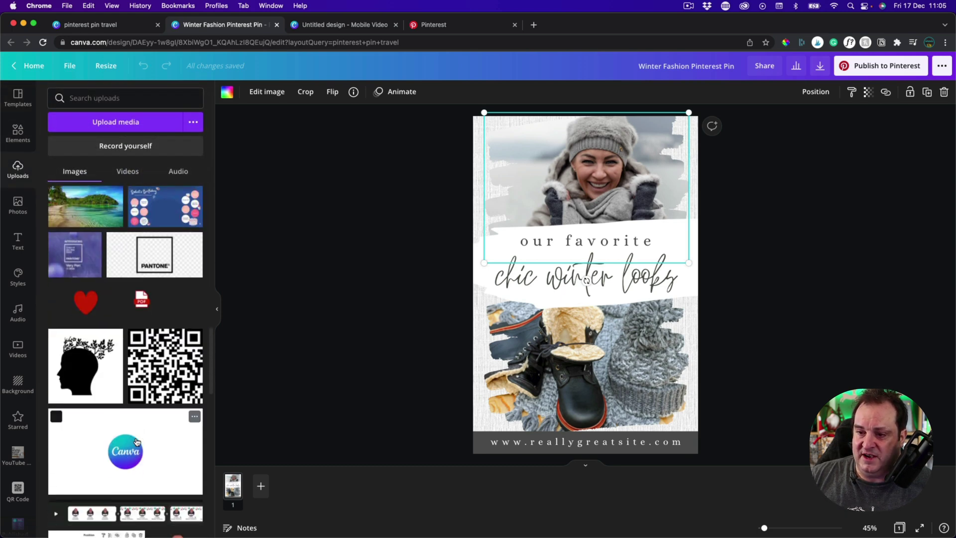
pyautogui.scroll(-20, 137, 441)
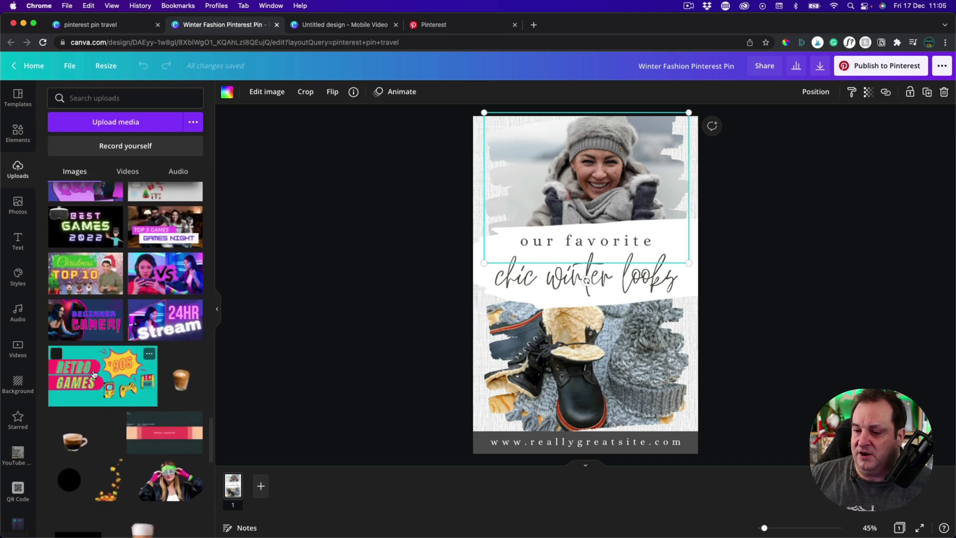
pyautogui.moveTo(93, 374); pyautogui.dragTo(628, 177)
pyautogui.doubleClick(582, 188)
pyautogui.click(393, 208)
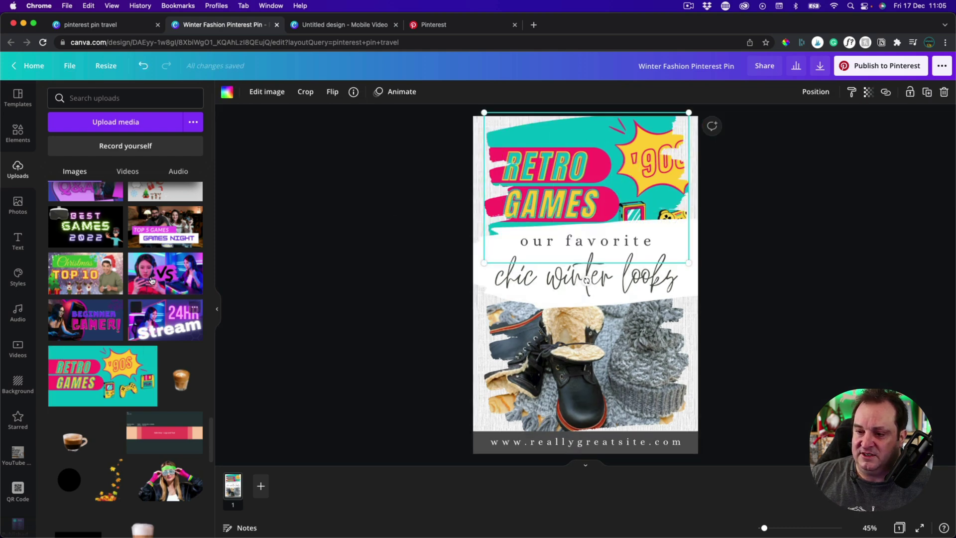
pyautogui.moveTo(151, 273); pyautogui.dragTo(586, 296)
pyautogui.moveTo(586, 342)
pyautogui.mouseDown()
pyautogui.moveTo(585, 330)
pyautogui.moveTo(588, 348)
pyautogui.mouseUp()
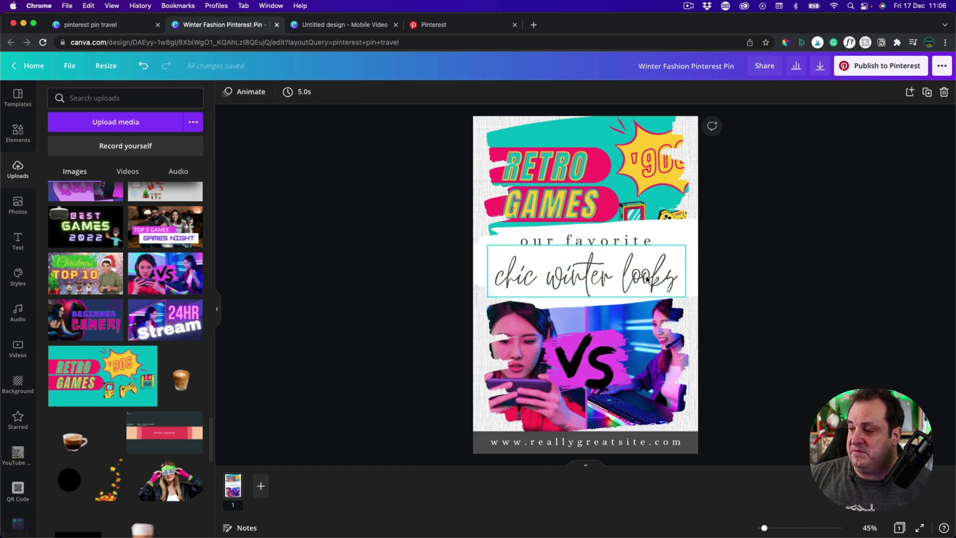
pyautogui.doubleClick(630, 271)
pyautogui.click(602, 265)
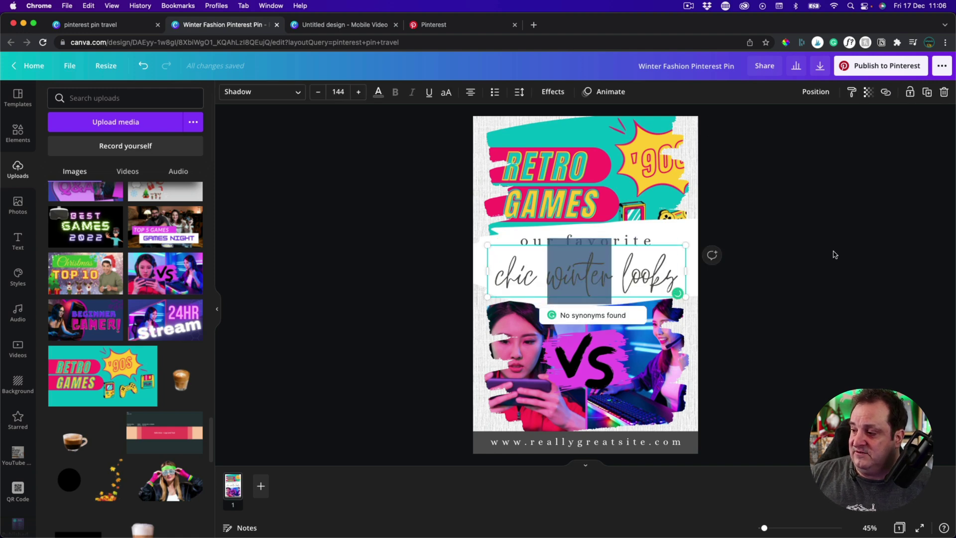
pyautogui.click(799, 258)
pyautogui.click(602, 440)
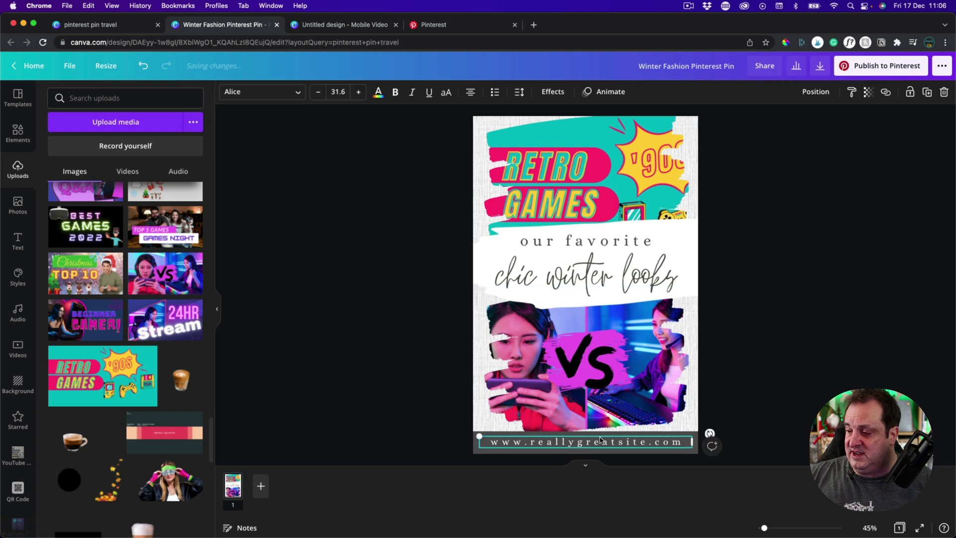
pyautogui.click(801, 340)
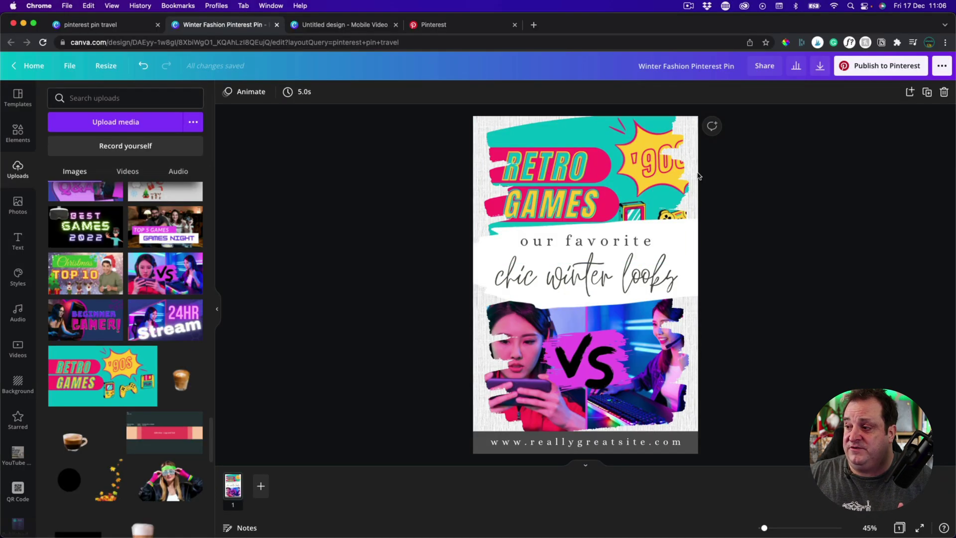
# Step: Apply the Better Content Creators v2.0 brand palette to the page and shuffle it until the headline's brush stroke is mint green
pyautogui.click(696, 175)
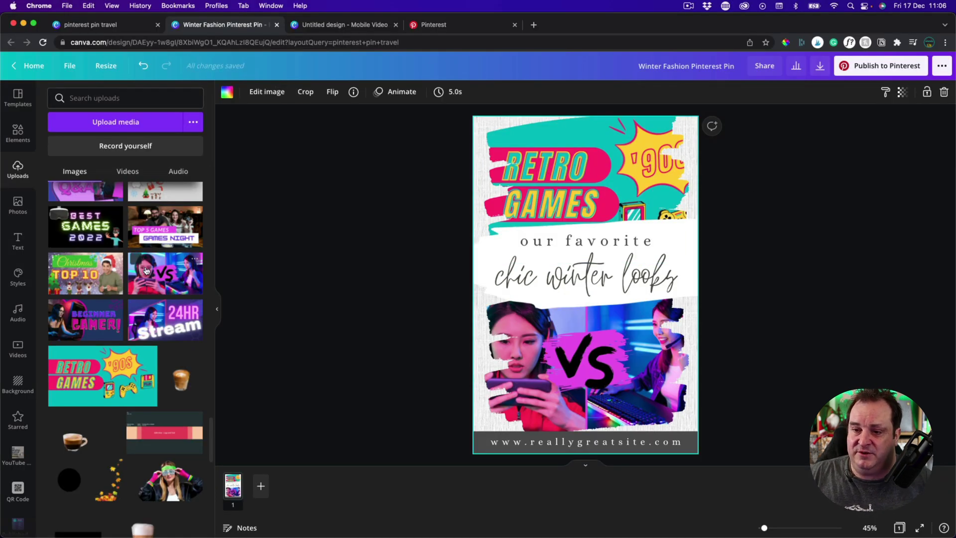
pyautogui.click(18, 277)
pyautogui.scroll(-6, 124, 176)
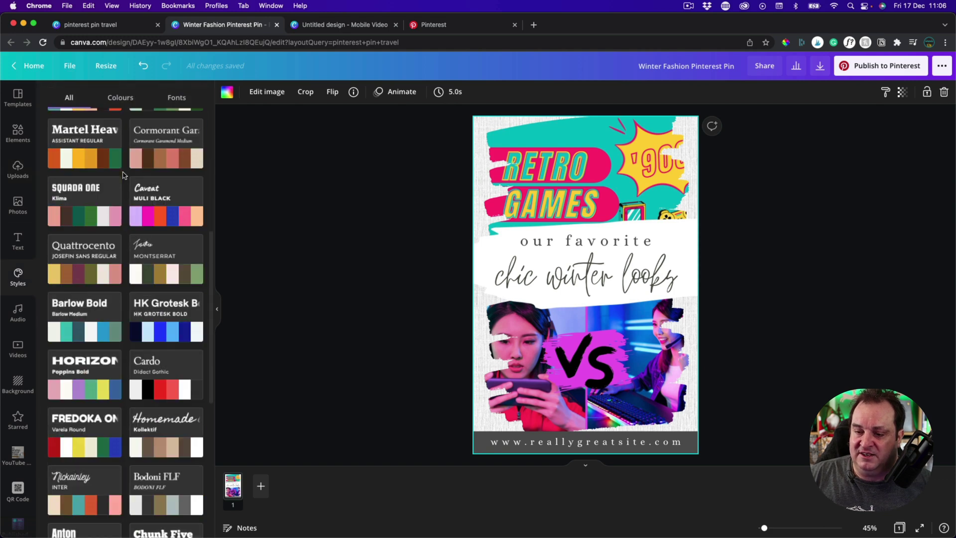
pyautogui.scroll(6, 123, 176)
pyautogui.click(126, 167)
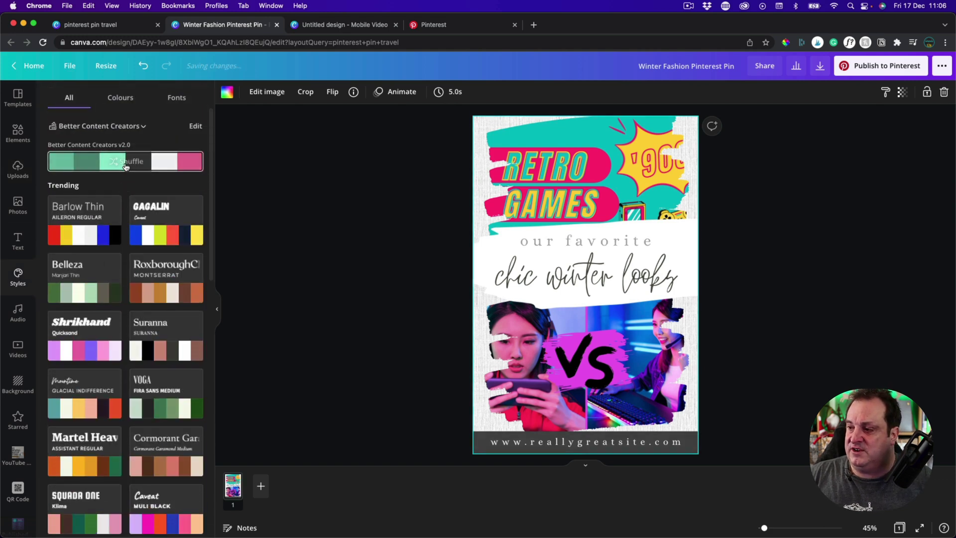
pyautogui.click(126, 167)
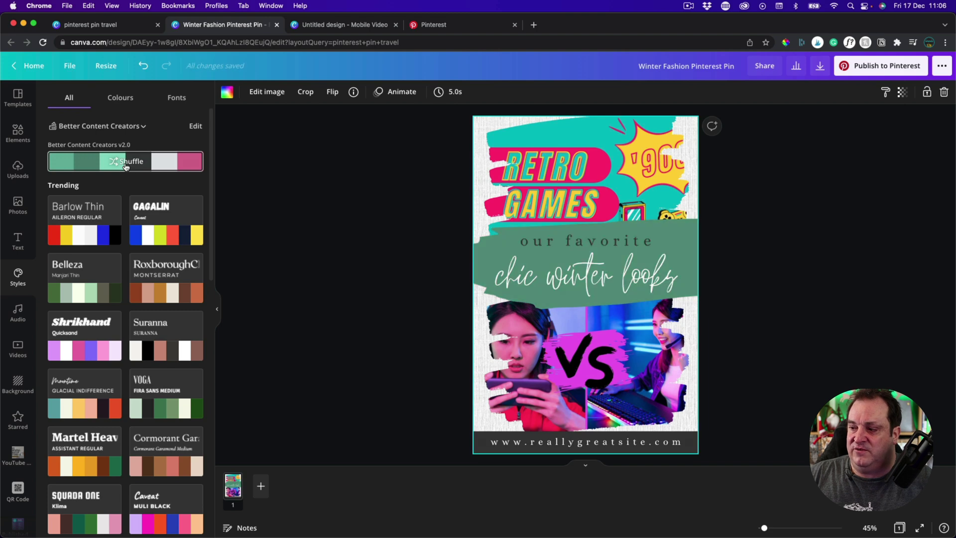
pyautogui.click(126, 167)
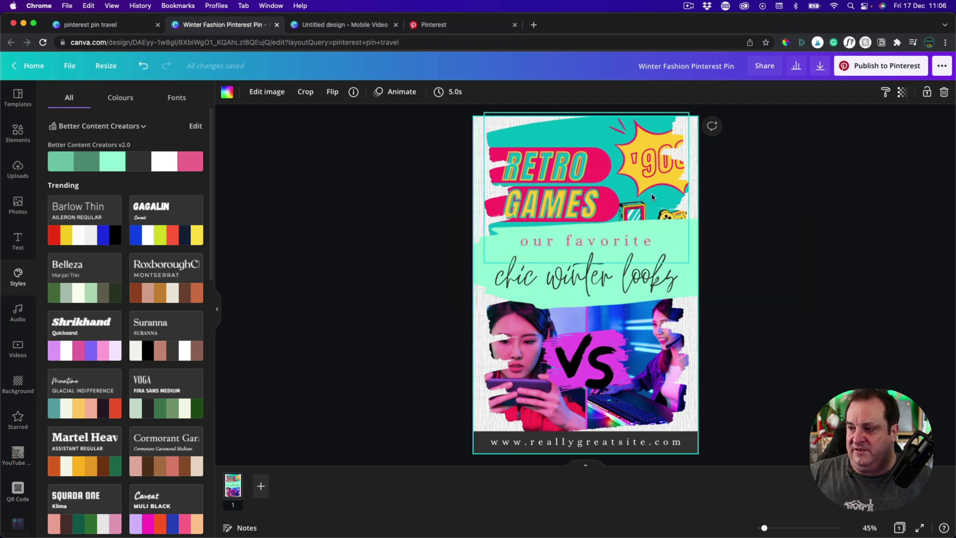
# Step: Lock the mint brush stroke behind the headline and reshuffle the brand colours until the website bar is pink
pyautogui.click(479, 268)
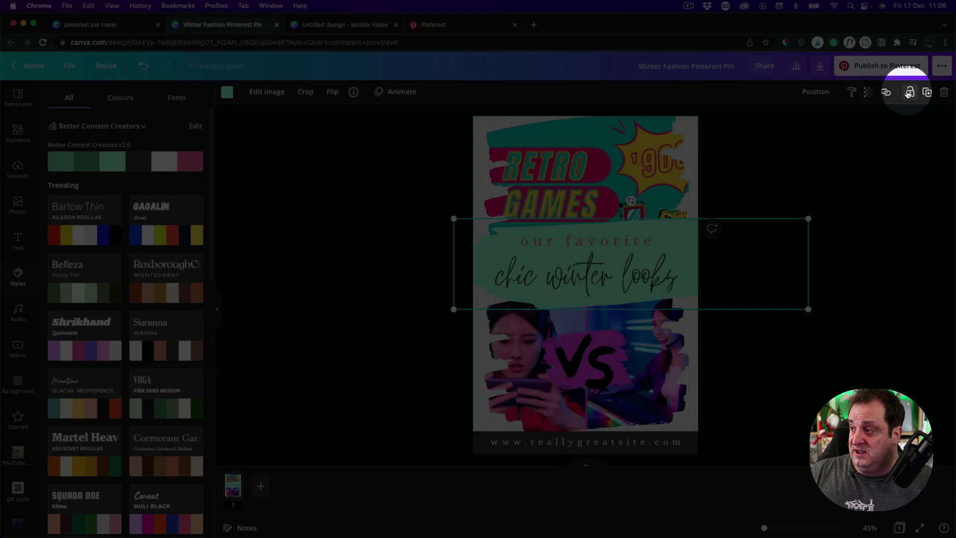
pyautogui.click(909, 91)
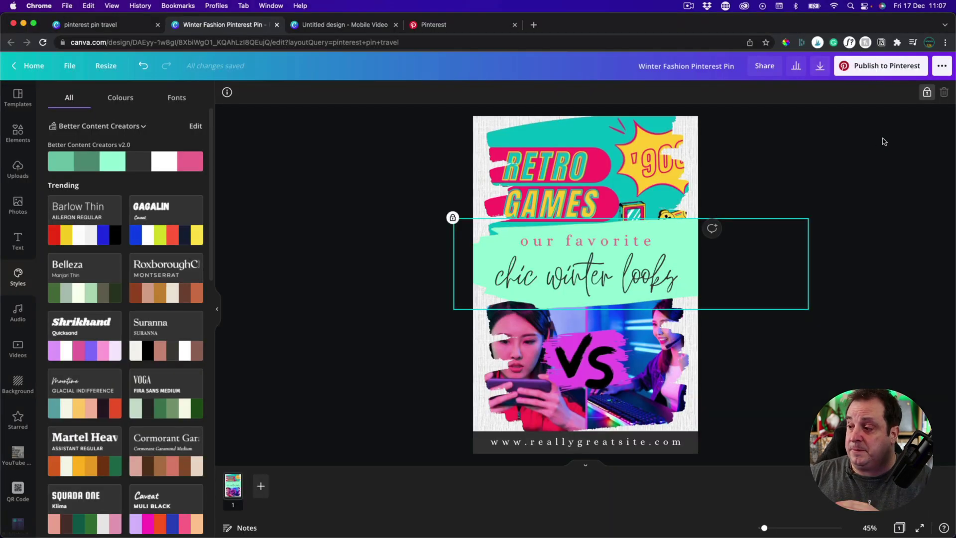
pyautogui.click(124, 163)
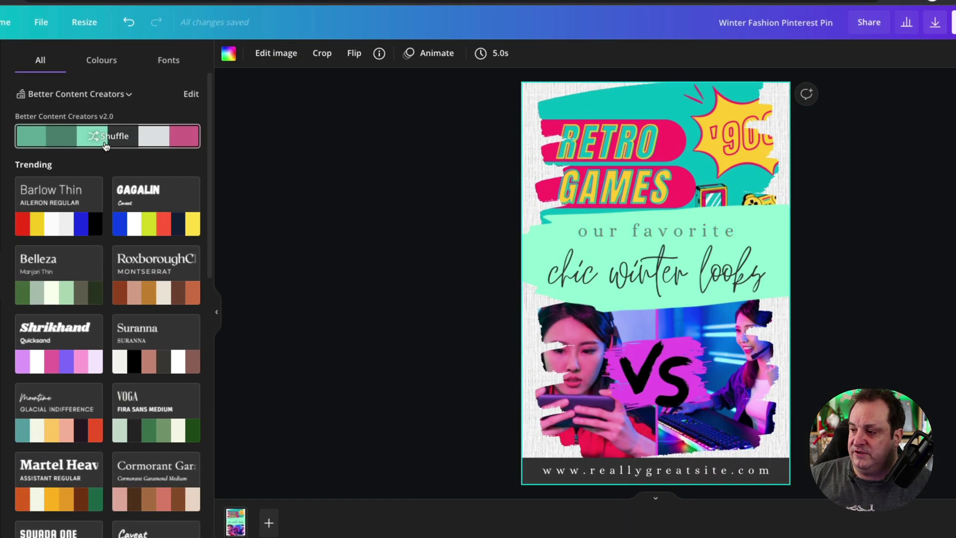
pyautogui.click(106, 145)
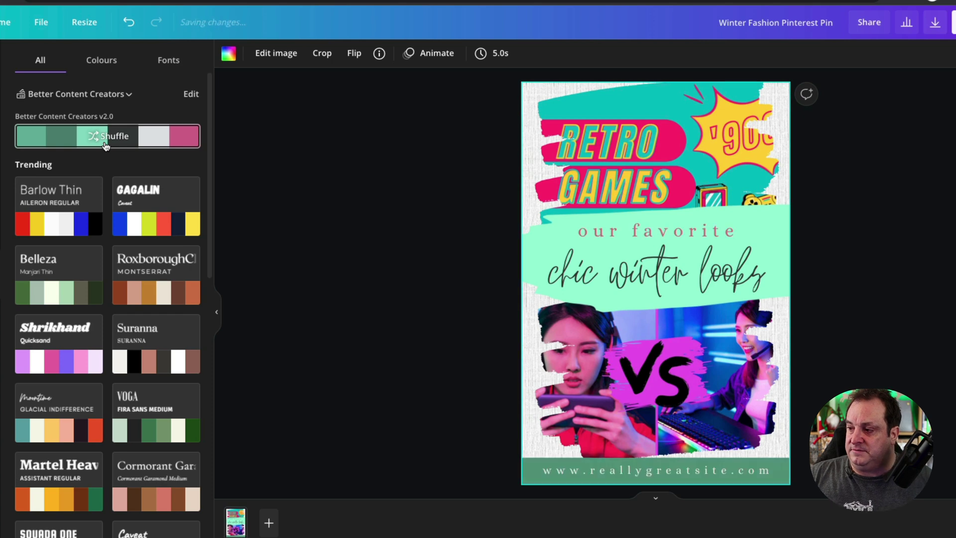
pyautogui.click(105, 146)
pyautogui.click(106, 146)
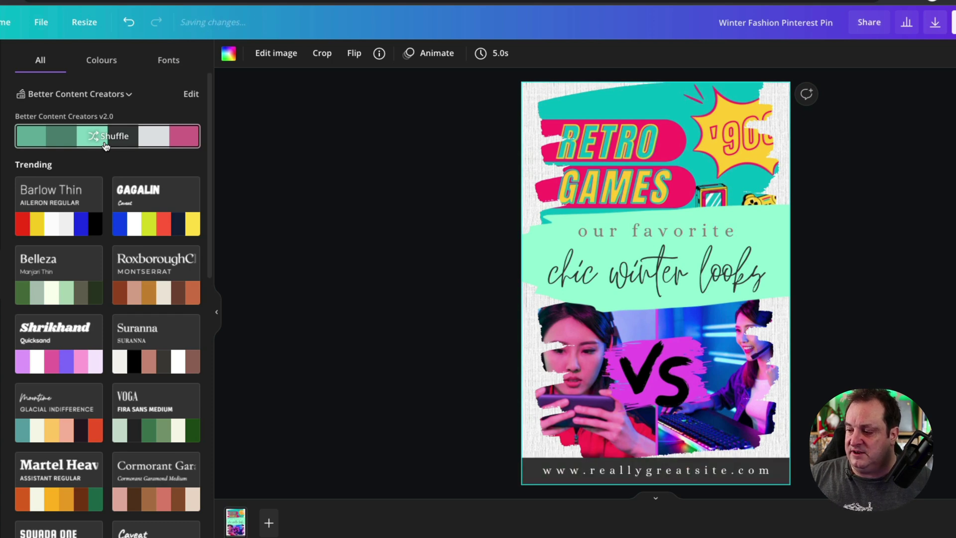
pyautogui.click(105, 145)
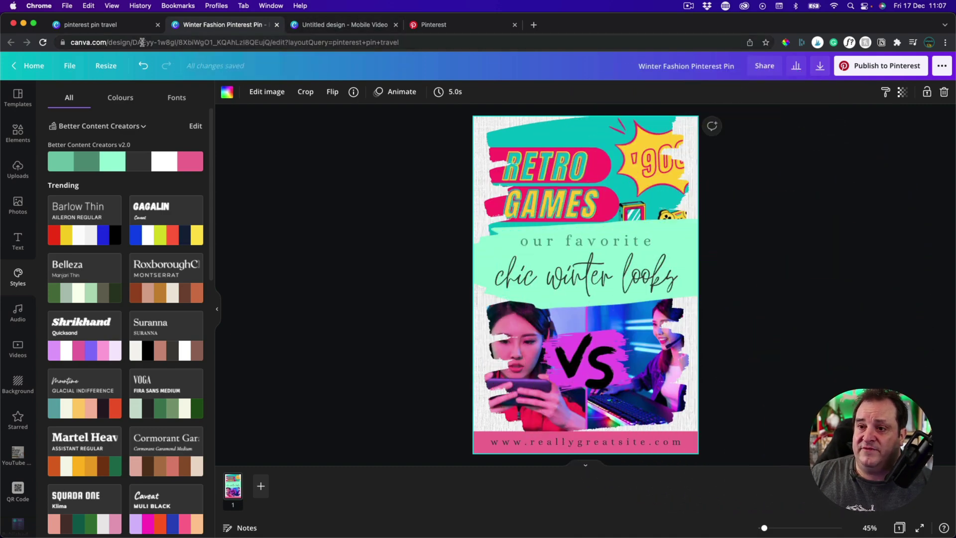
# Step: Return to the template search, search for "pinterest pin", and create a blank Pinterest Pin design
pyautogui.click(121, 30)
pyautogui.scroll(8, 877, 213)
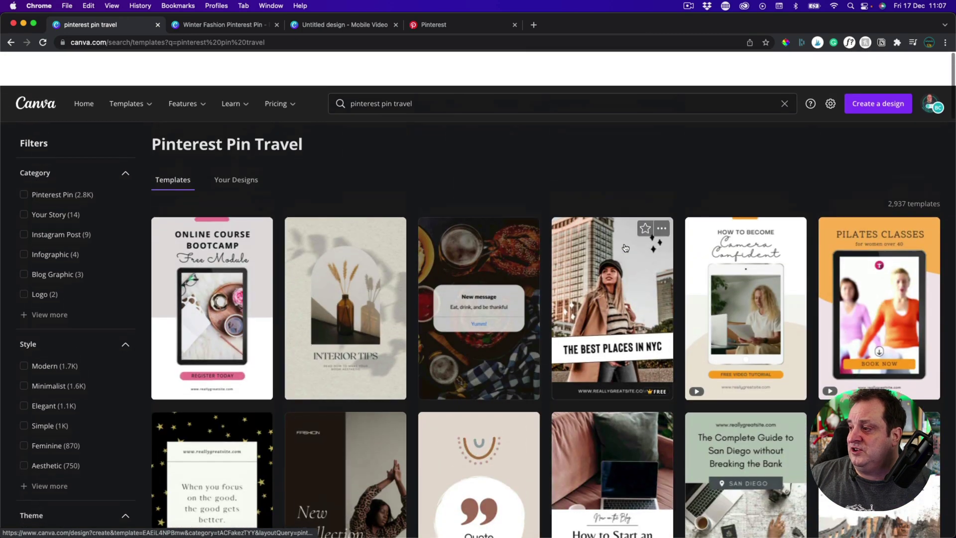
pyautogui.moveTo(888, 170); pyautogui.dragTo(921, 171)
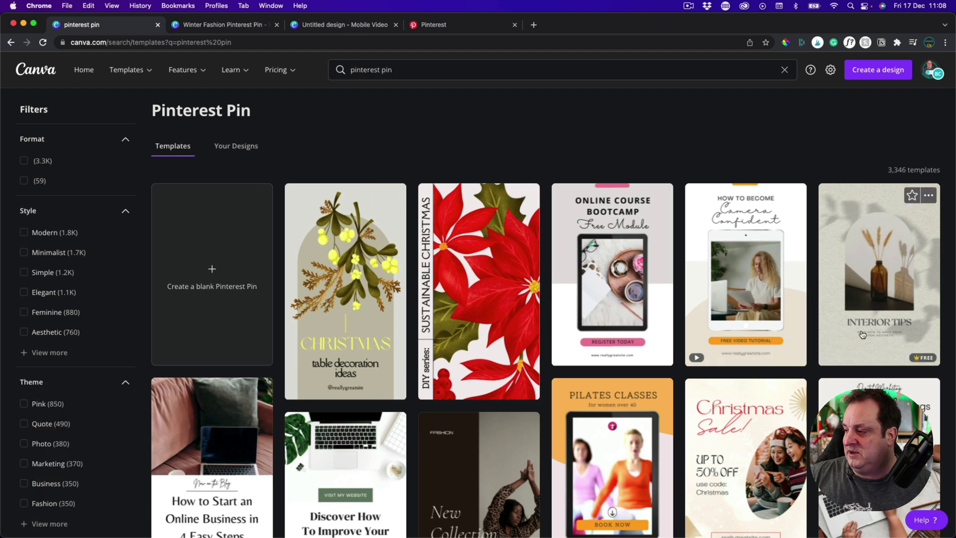
pyautogui.moveTo(924, 364)
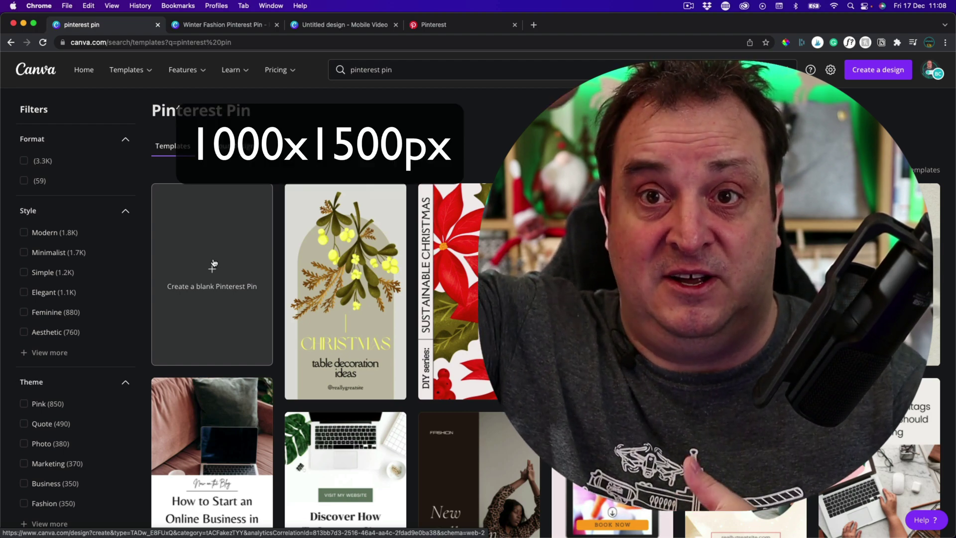
pyautogui.click(213, 259)
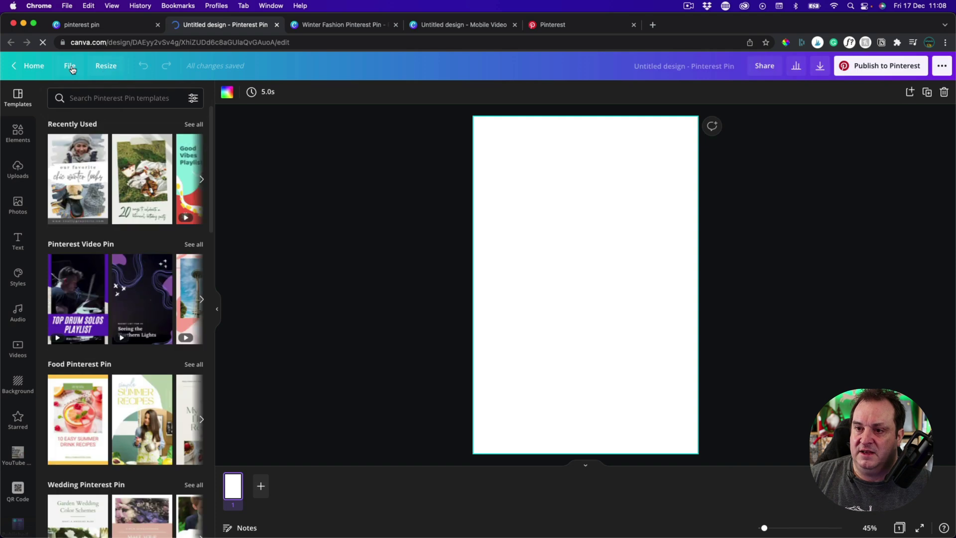
# Step: Check the blank pin's dimensions and add a second blank page
pyautogui.click(73, 70)
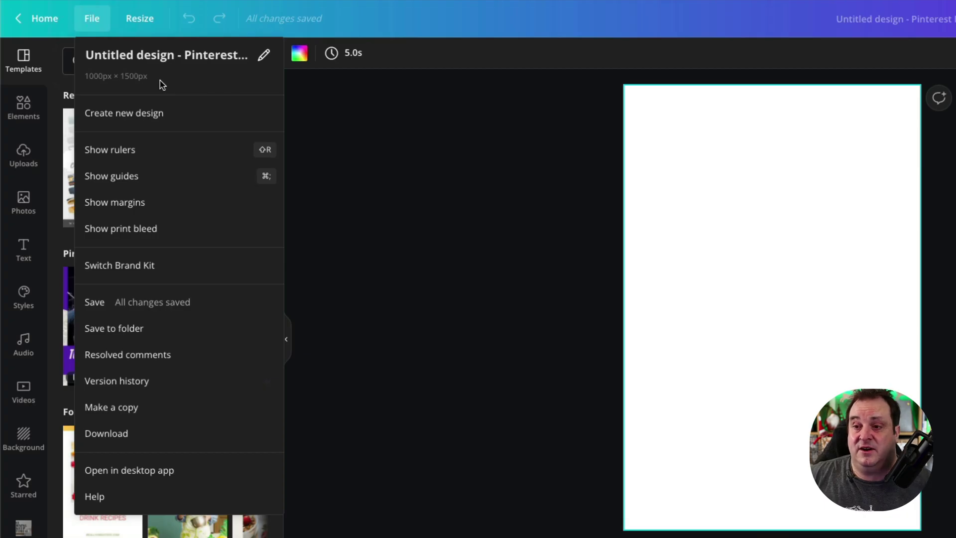
pyautogui.click(402, 367)
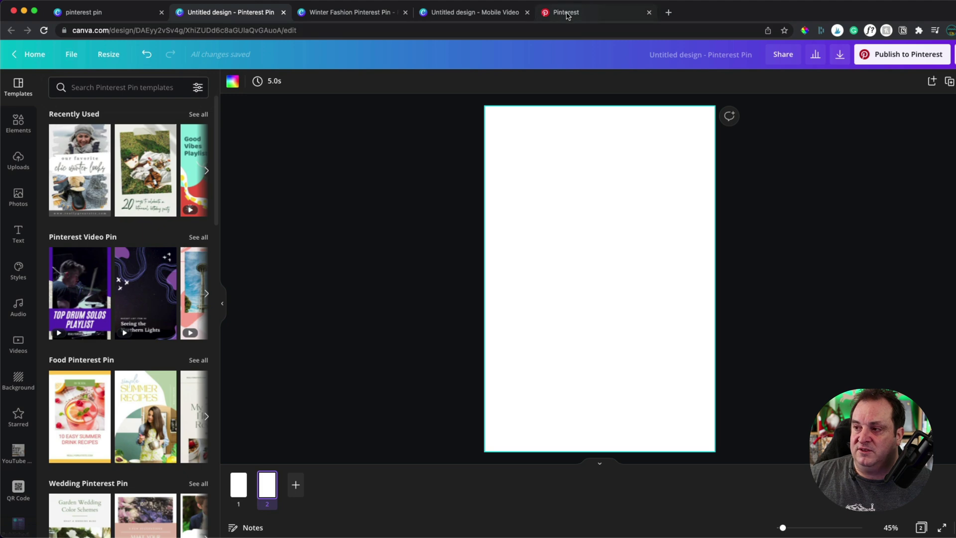
# Step: Place the recently used 11-second aerial coast video on page 1 of the blank pin
pyautogui.click(239, 481)
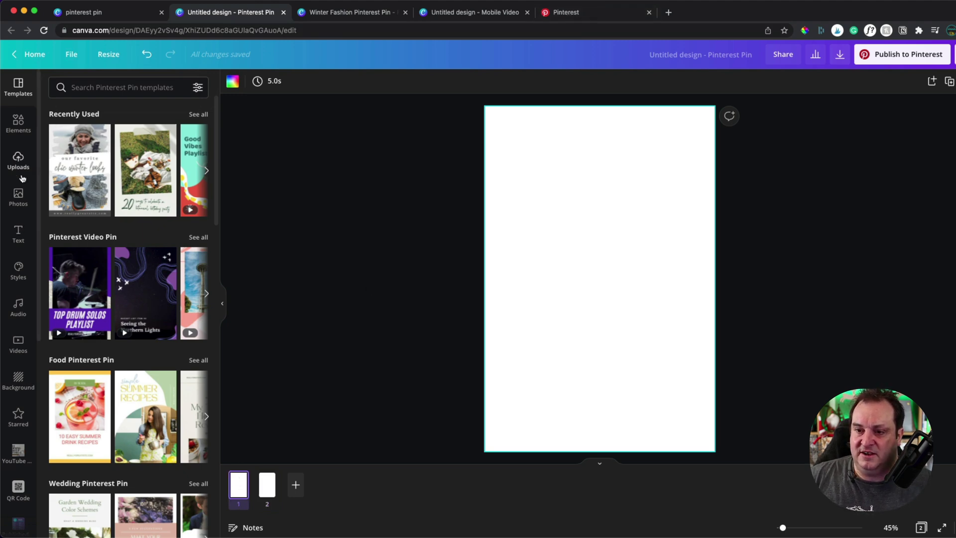
pyautogui.click(19, 342)
pyautogui.moveTo(87, 201); pyautogui.dragTo(559, 249)
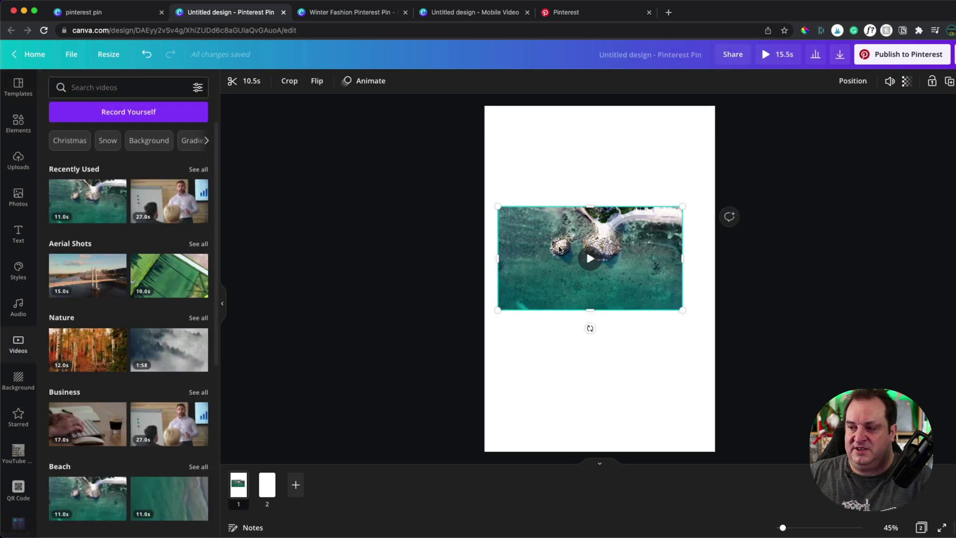
# Step: Close the blank pin and Winter Fashion Pinterest Pin designs and go to the home page
pyautogui.click(589, 260)
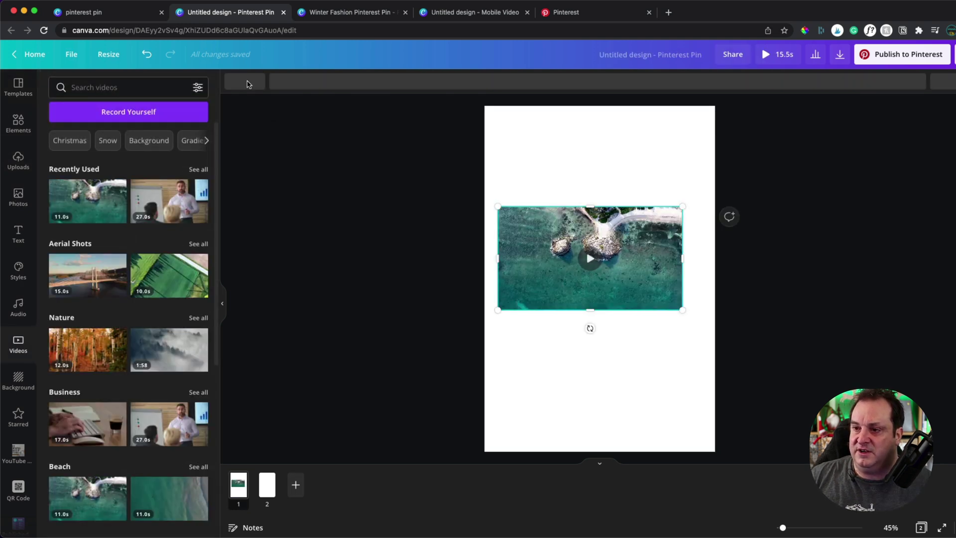
pyautogui.click(953, 82)
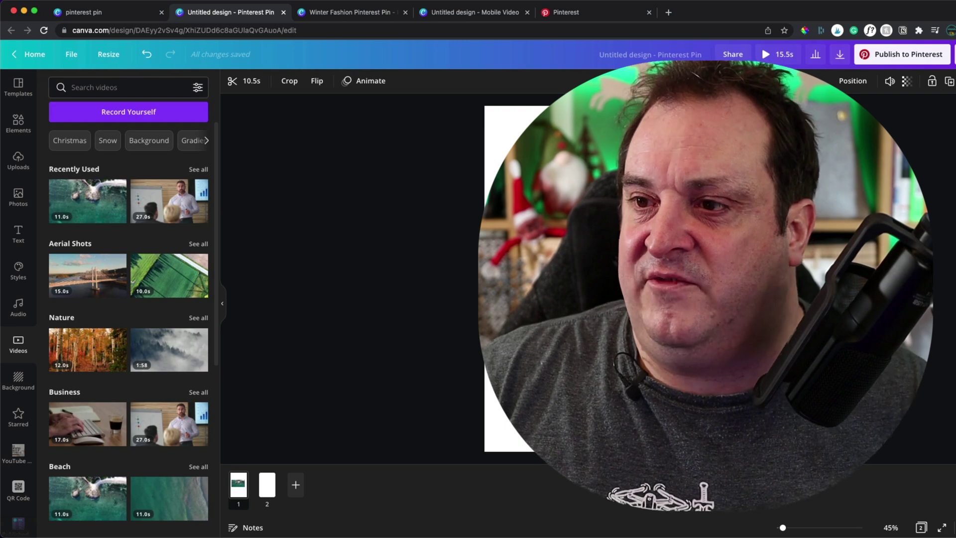
pyautogui.click(283, 12)
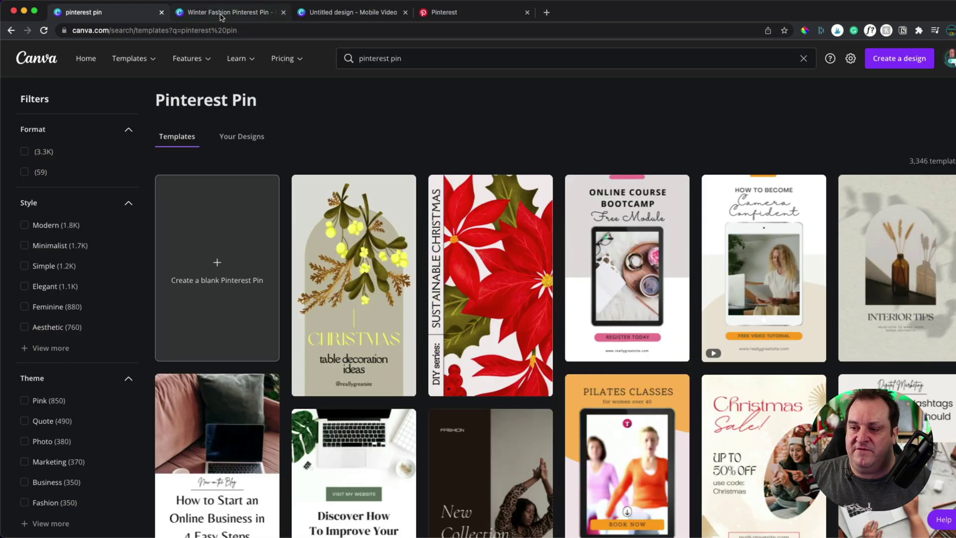
pyautogui.click(89, 61)
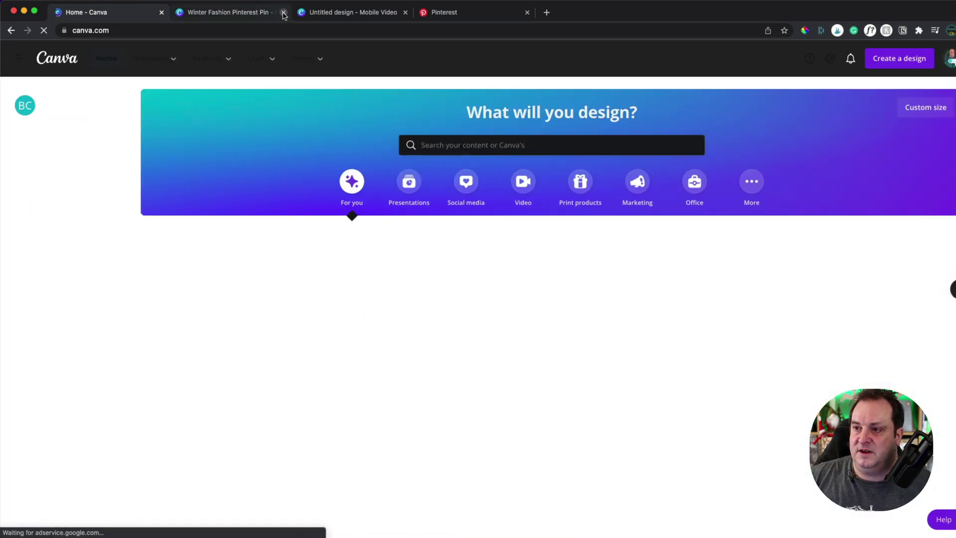
pyautogui.click(283, 12)
# Step: Switch to the open Mobile Video design and add a second blank page to its timeline
pyautogui.click(245, 15)
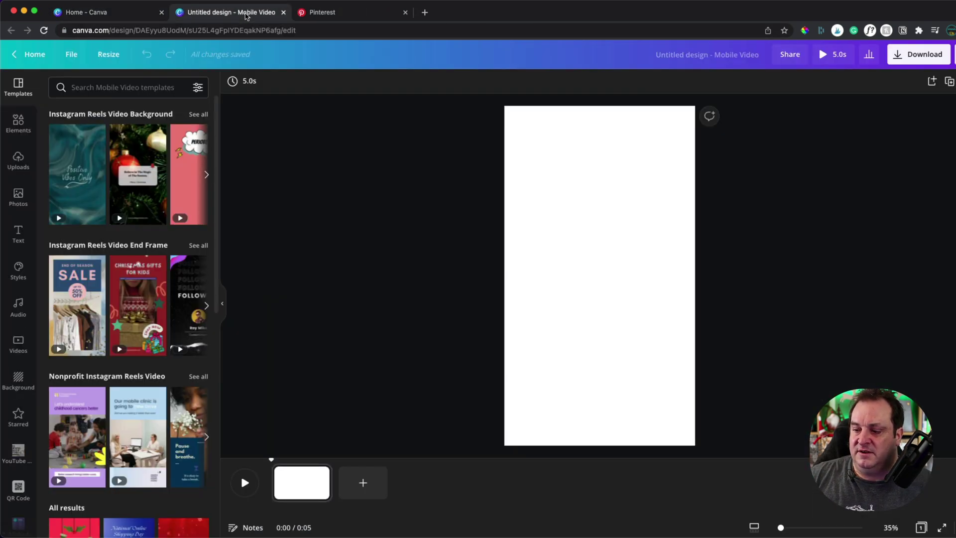
pyautogui.click(324, 482)
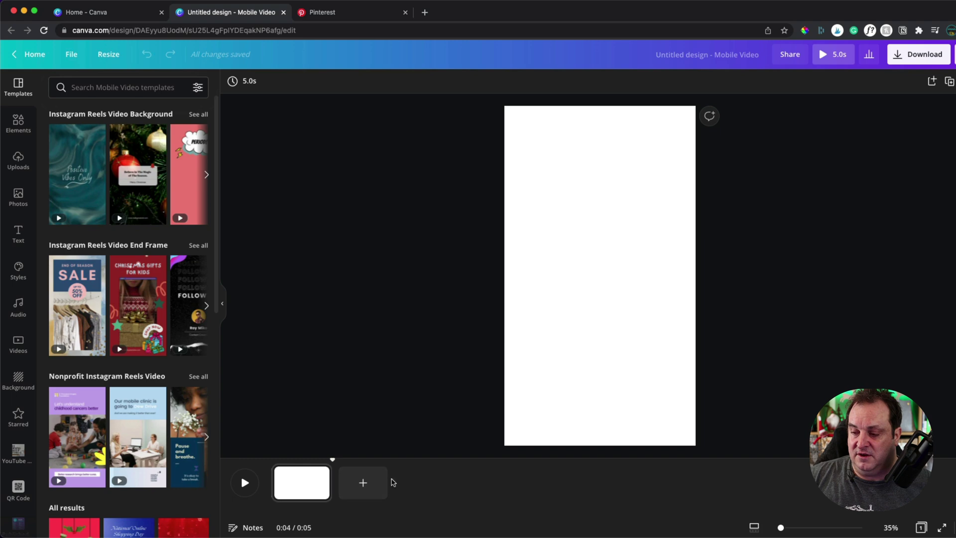
pyautogui.click(374, 482)
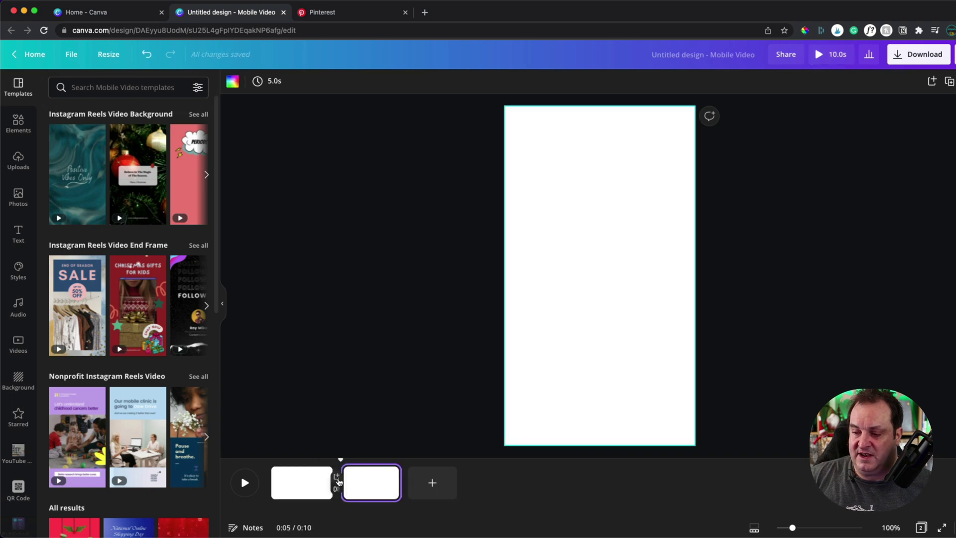
pyautogui.click(372, 316)
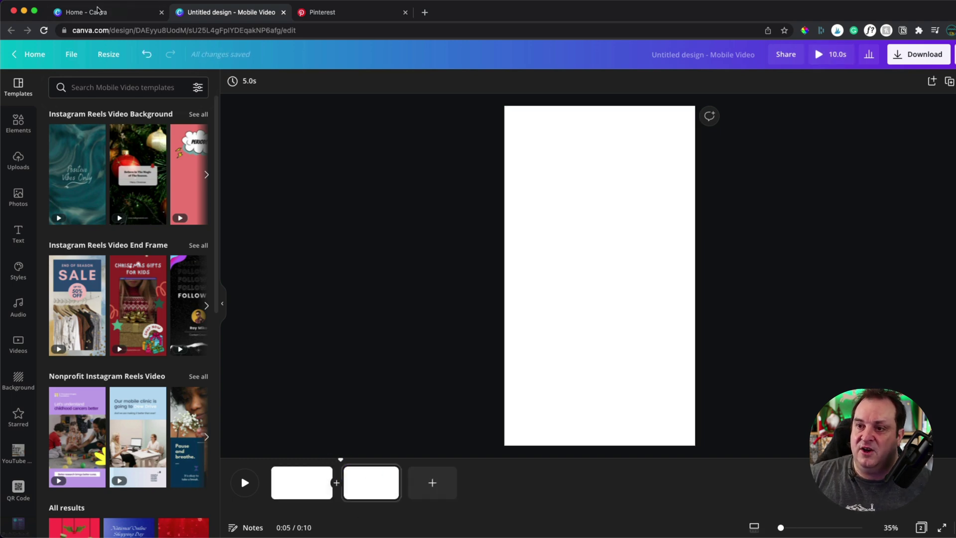
# Step: Return to the home page, browse the video formats, and create a blank Pinterest Video Pin design
pyautogui.click(98, 9)
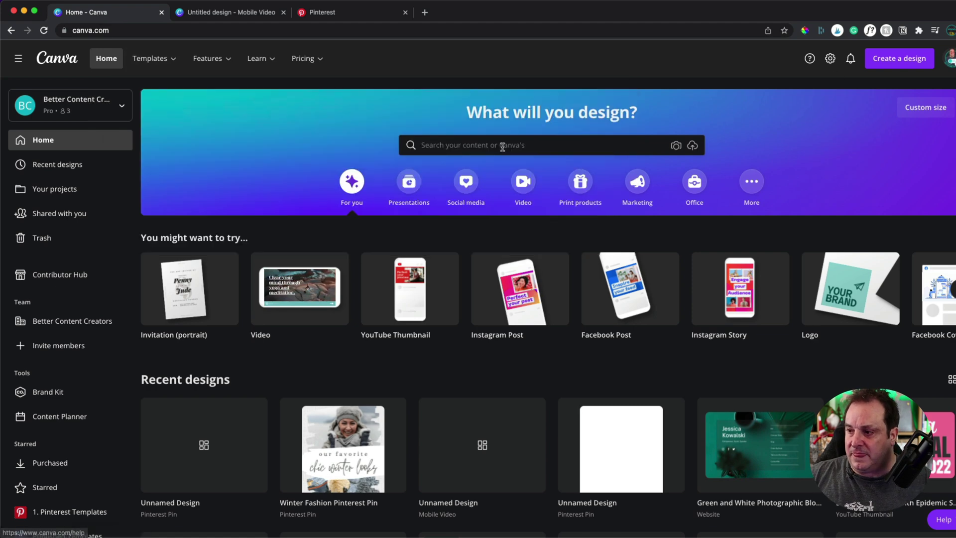
pyautogui.click(514, 170)
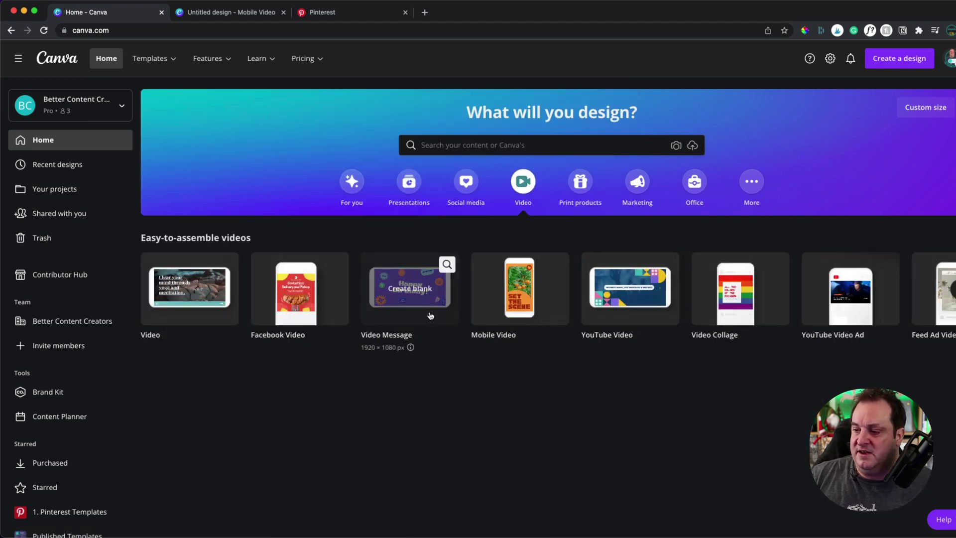
pyautogui.hscroll(9, 519, 312)
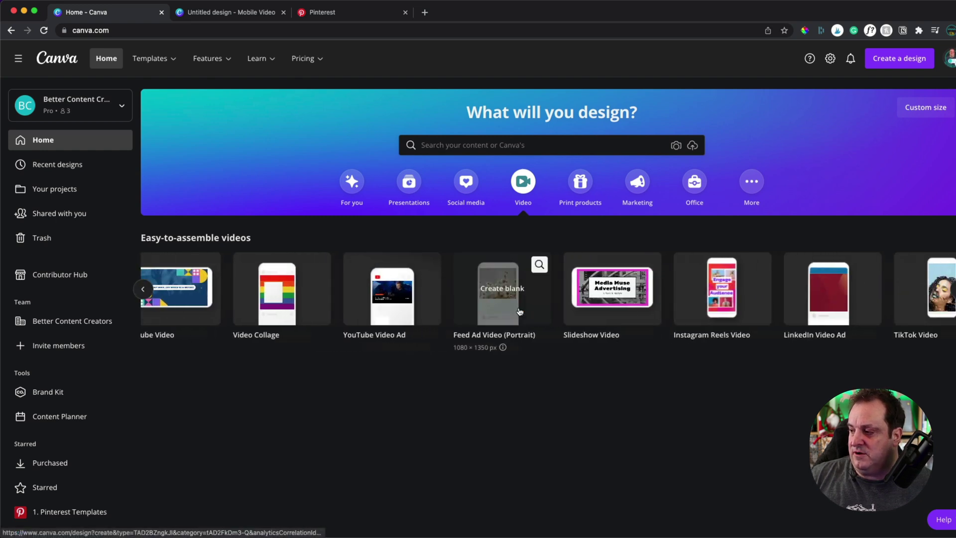
pyautogui.hscroll(3, 519, 311)
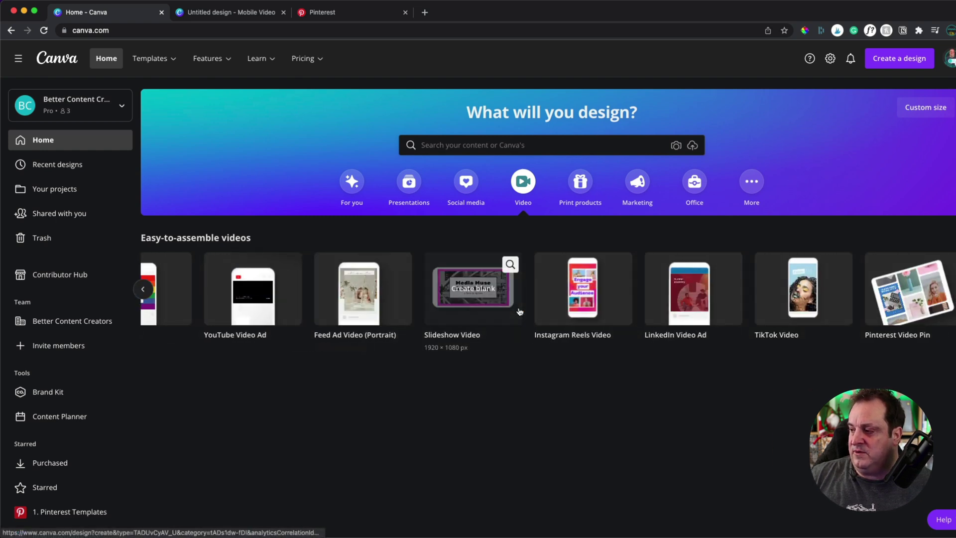
pyautogui.click(896, 305)
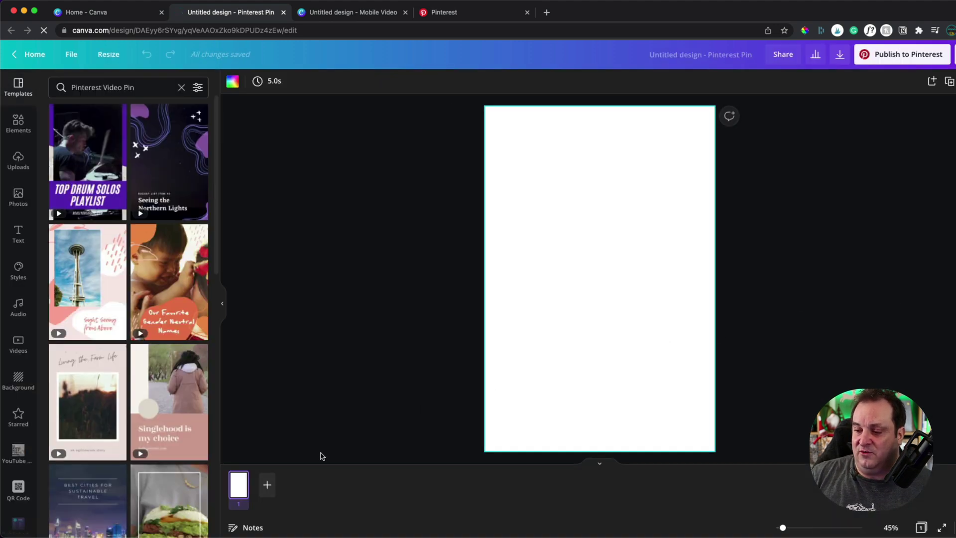
# Step: Add two blank pages to the video pin, inserting the second addition between the two existing pages
pyautogui.click(267, 485)
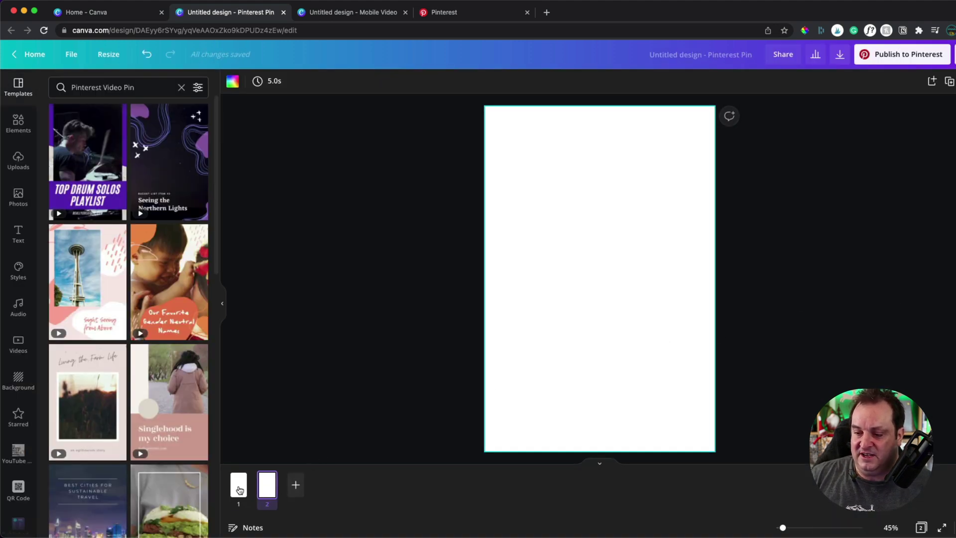
pyautogui.click(240, 490)
pyautogui.click(254, 486)
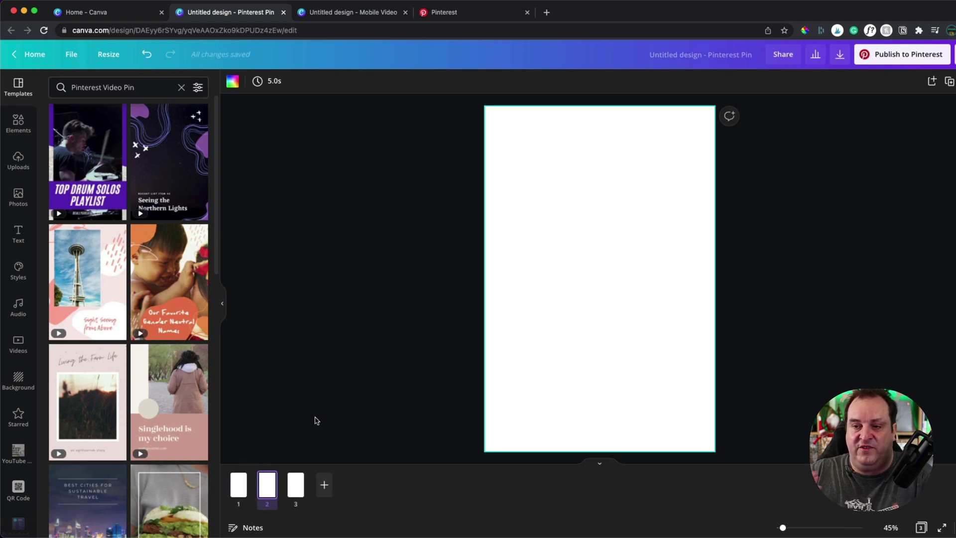
# Step: Add the recently used track The Winner to the video pin and open its waveform for preview
pyautogui.click(18, 308)
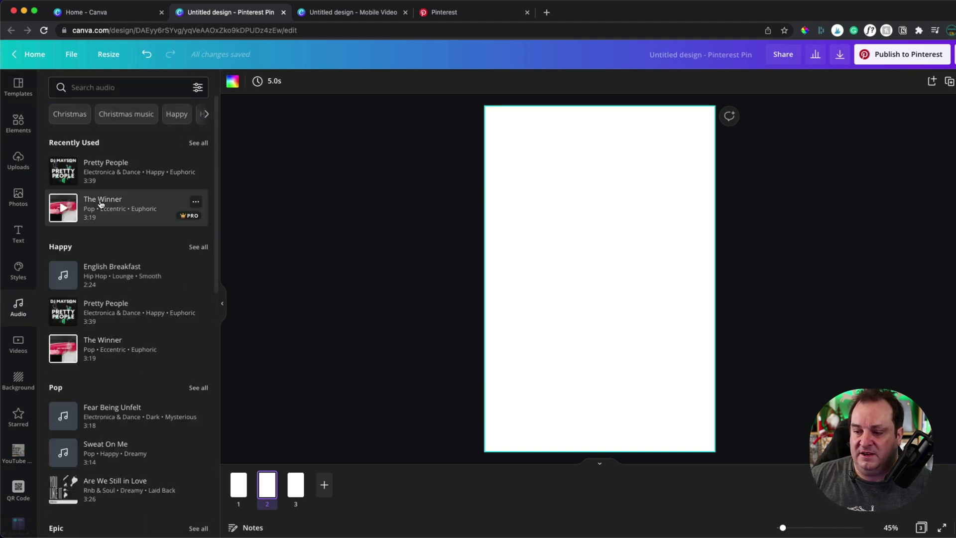
pyautogui.click(100, 203)
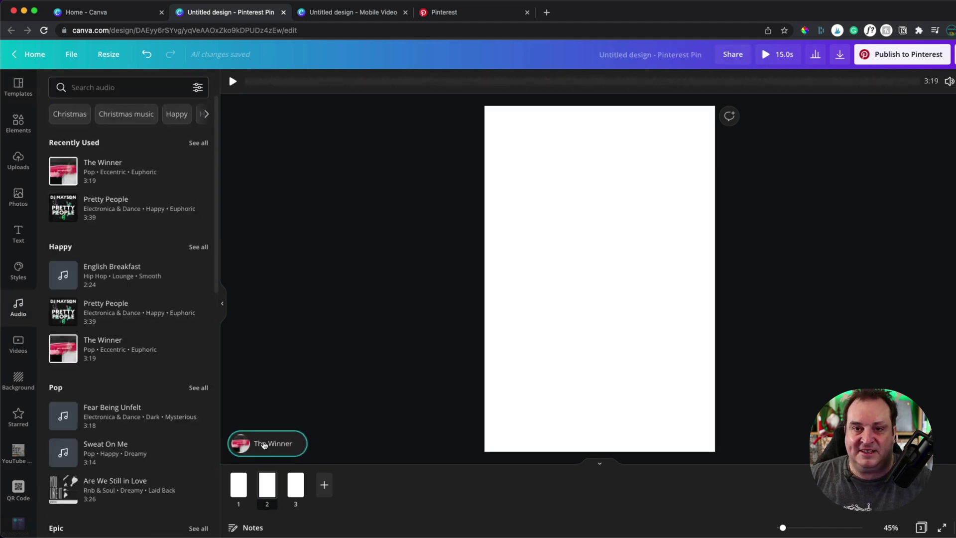
pyautogui.click(249, 443)
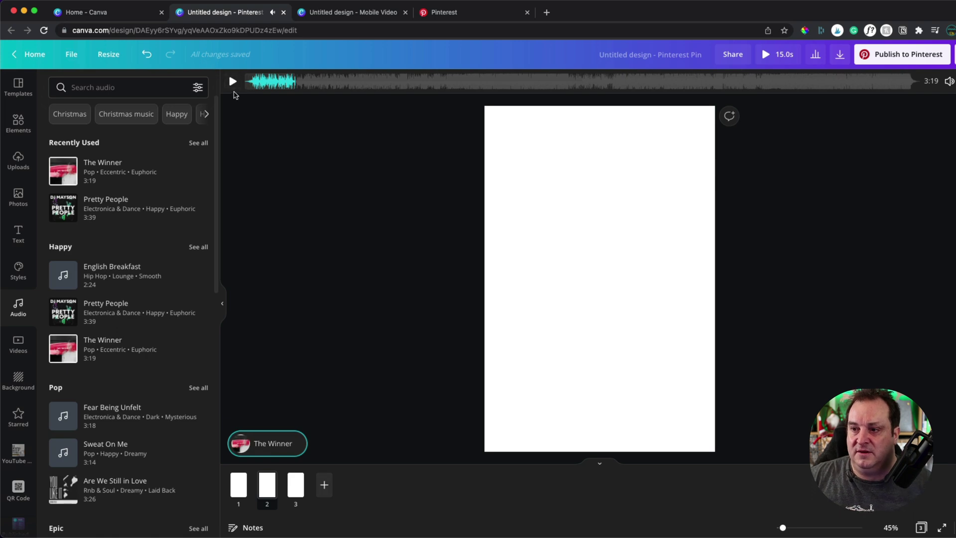
# Step: Close the Pinterest Video Pin design and create a new blank Mobile Video design instead
pyautogui.click(284, 12)
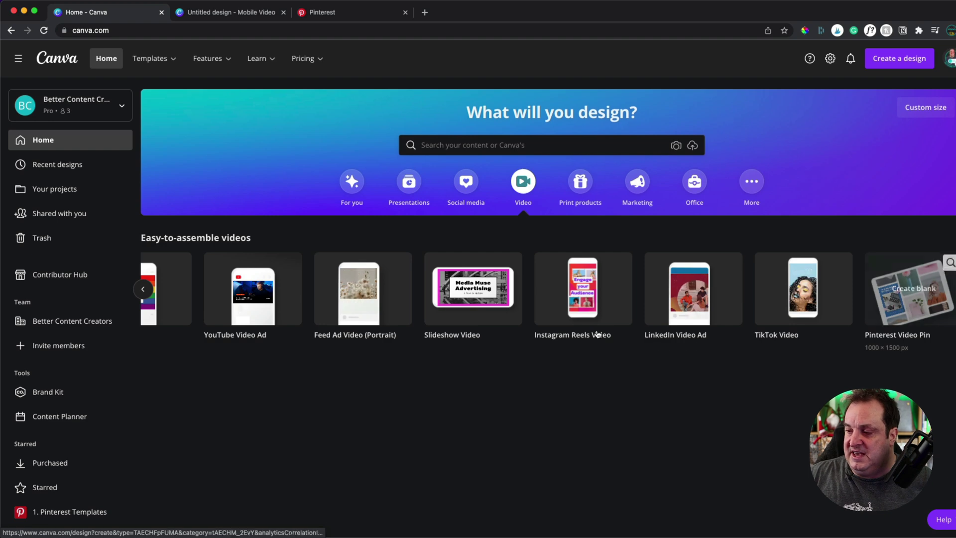
pyautogui.click(143, 289)
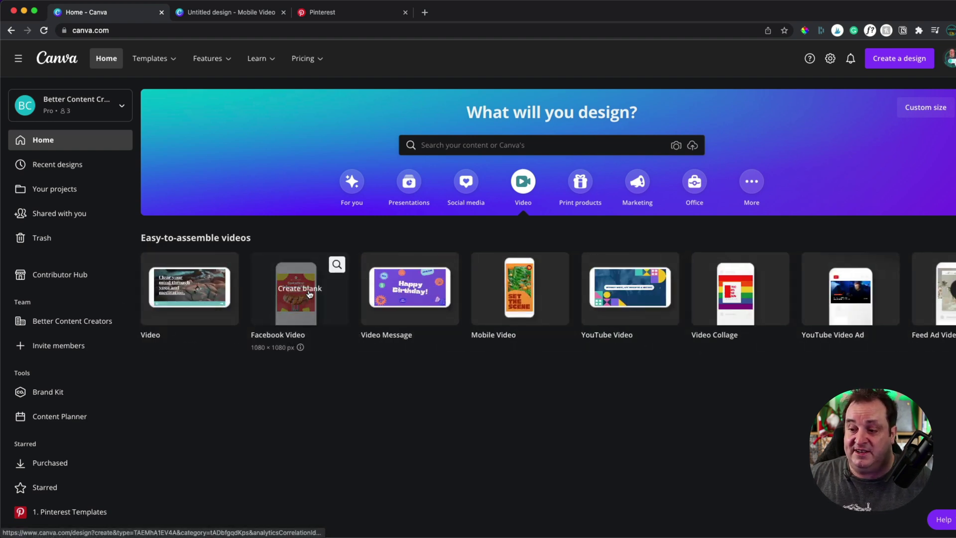
pyautogui.click(507, 300)
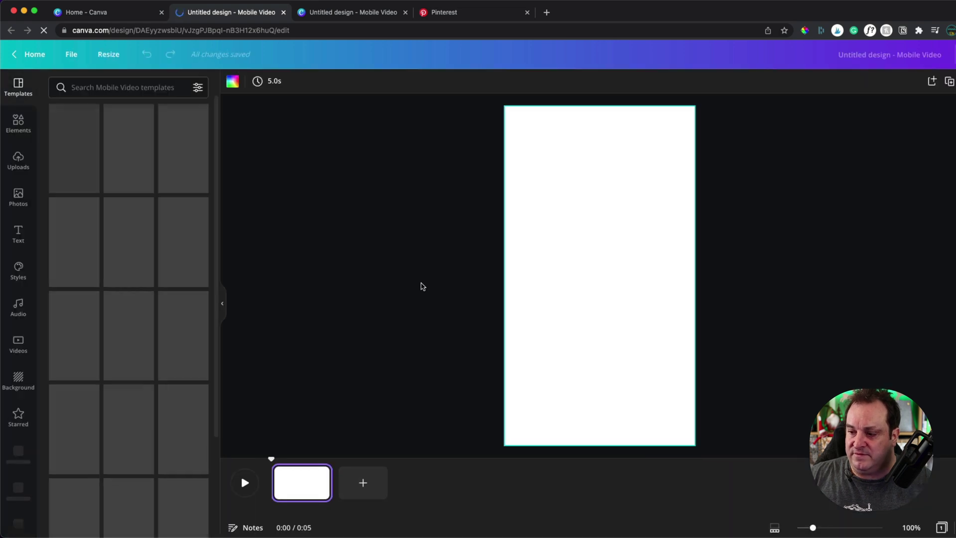
# Step: Add a second blank page to the mobile video and enlarge the timeline thumbnails
pyautogui.click(361, 482)
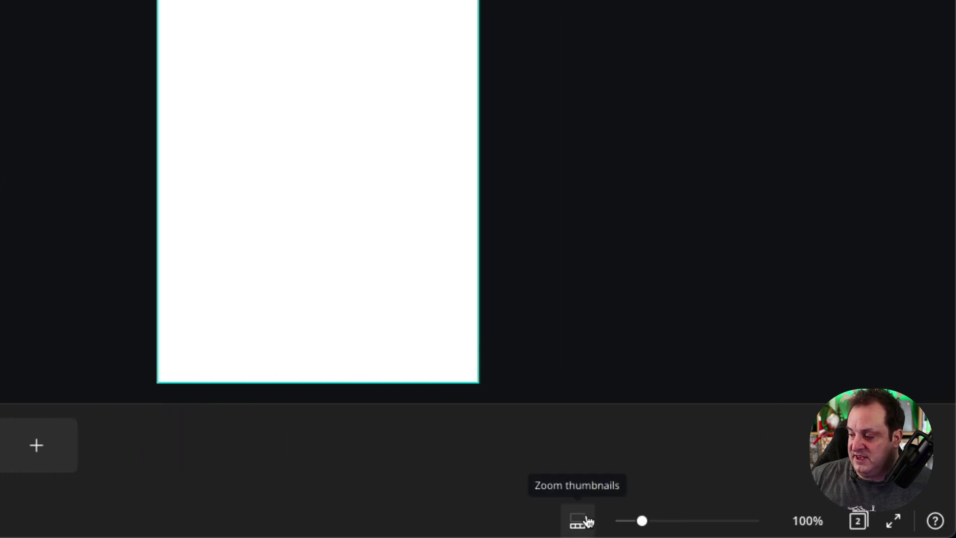
pyautogui.moveTo(644, 523); pyautogui.dragTo(692, 523)
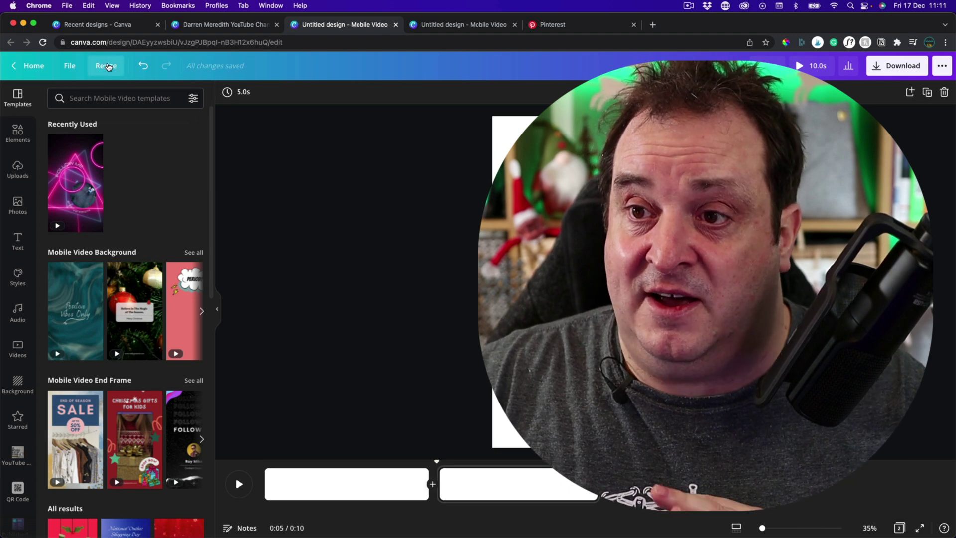
# Step: Resize the mobile video design to a custom size of 1000 x 1500 px
pyautogui.click(106, 66)
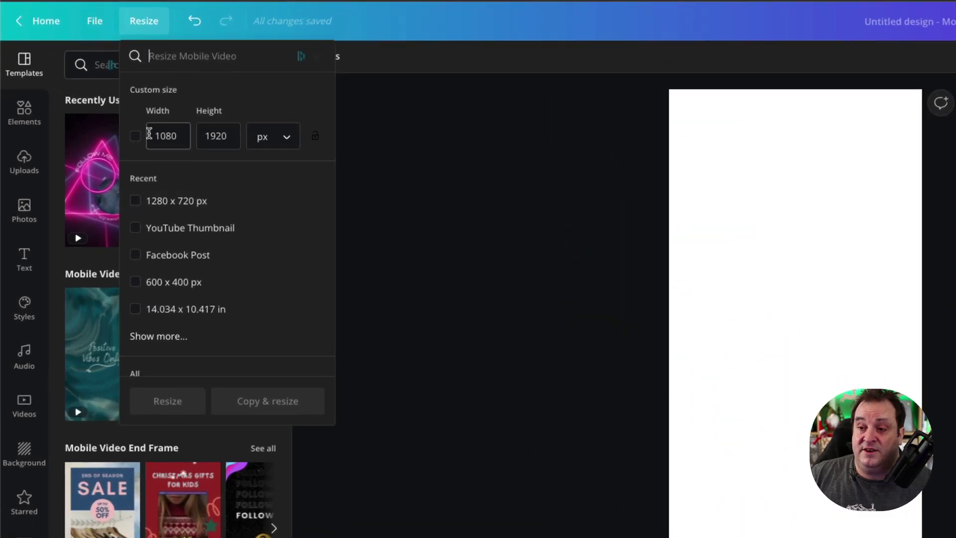
pyautogui.click(136, 137)
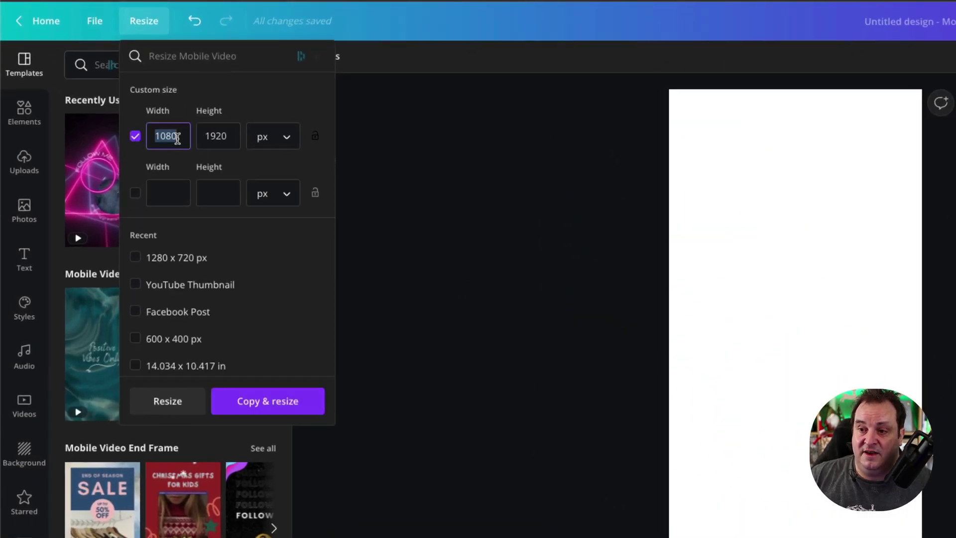
pyautogui.write('100')
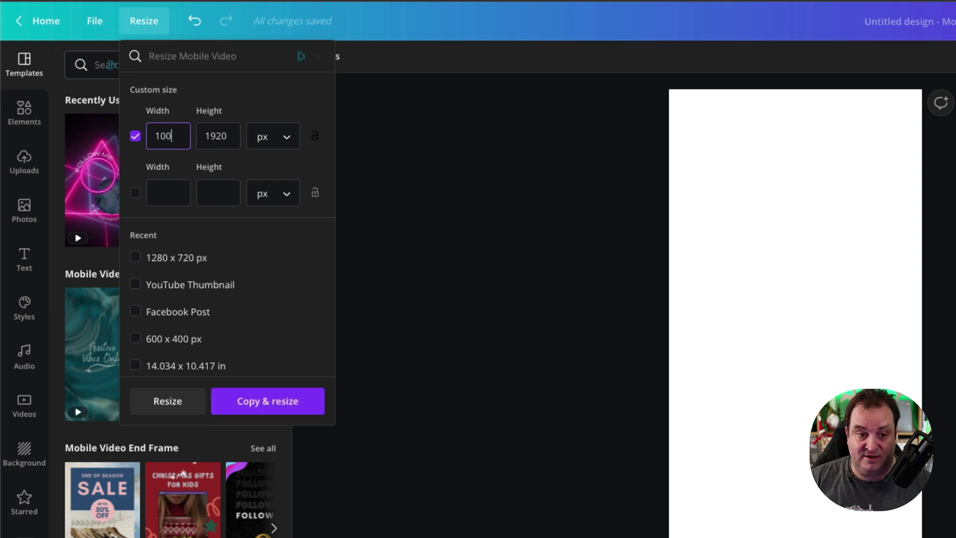
pyautogui.press('Tab')
pyautogui.write('150')
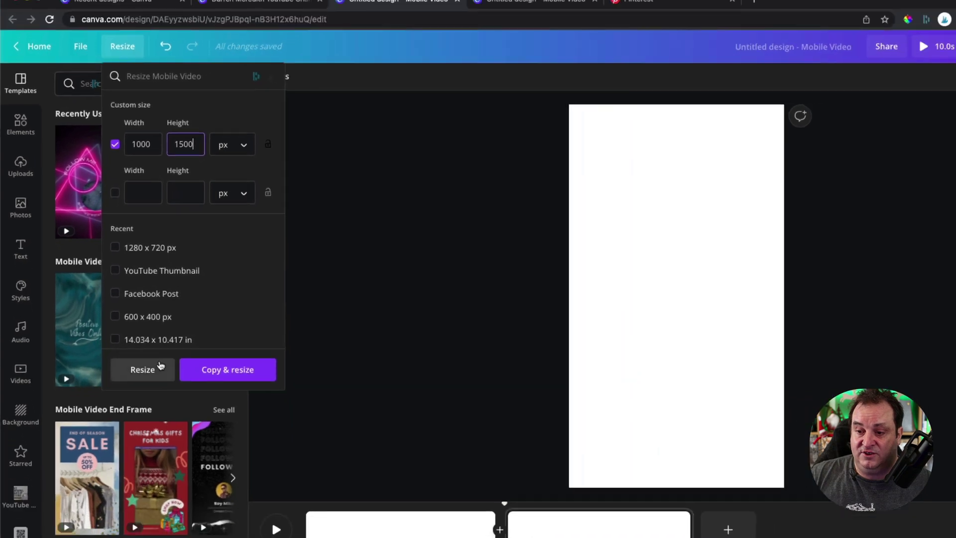
pyautogui.click(267, 401)
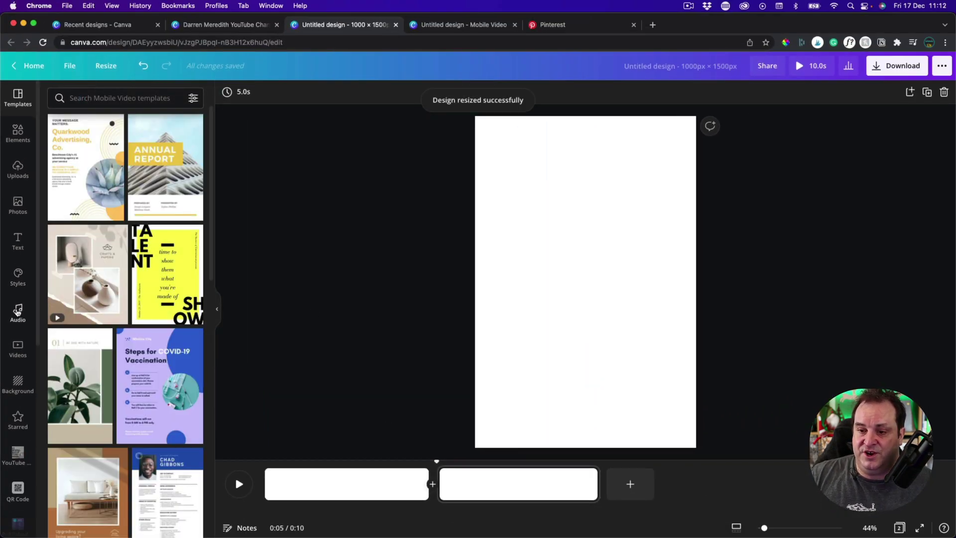
# Step: Set the 15-second bridge aerial video as page 2's background and the 10-second green field aerial video as page 1's background
pyautogui.click(18, 348)
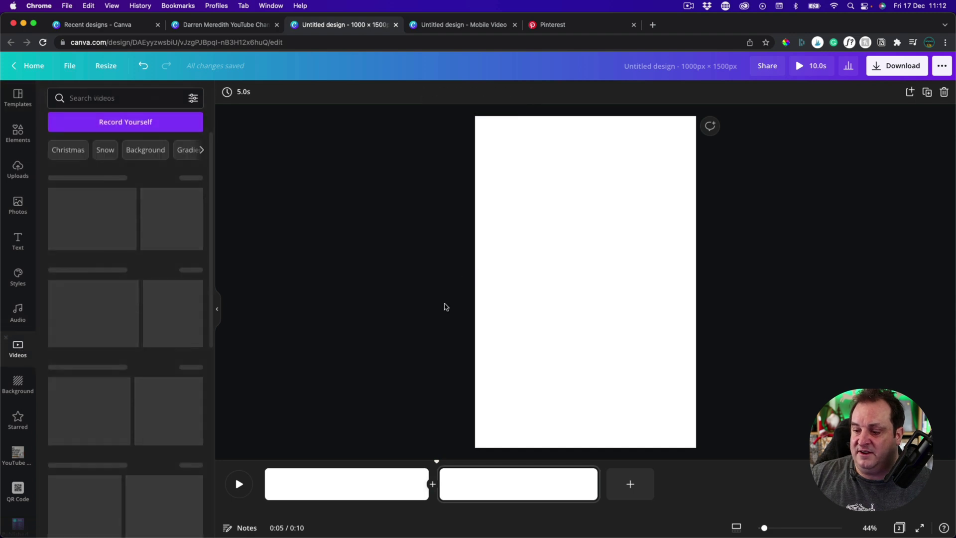
pyautogui.click(97, 285)
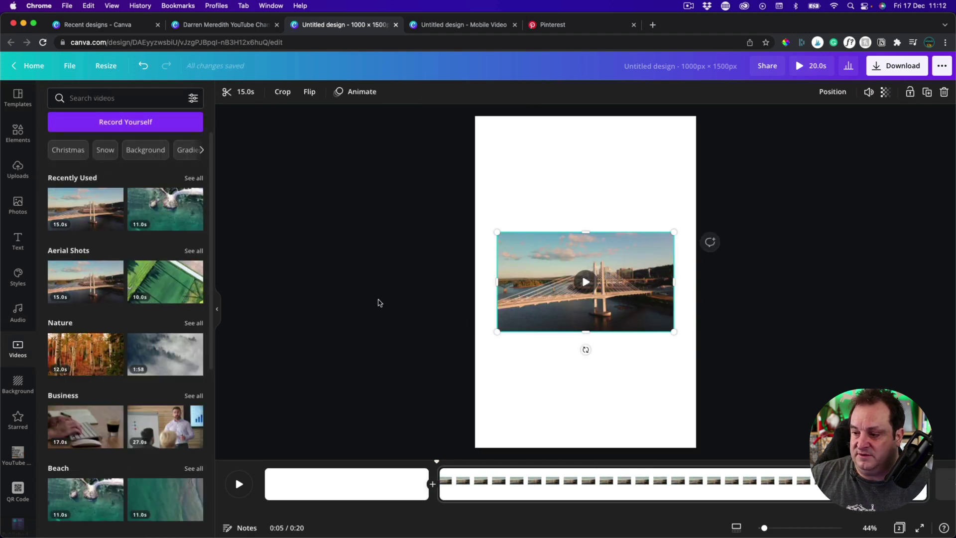
pyautogui.rightClick(559, 285)
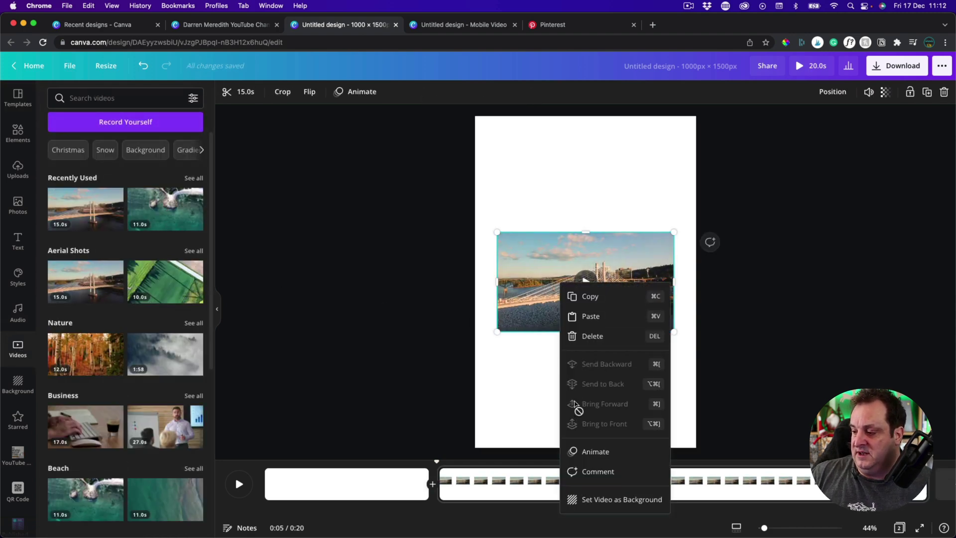
pyautogui.click(580, 500)
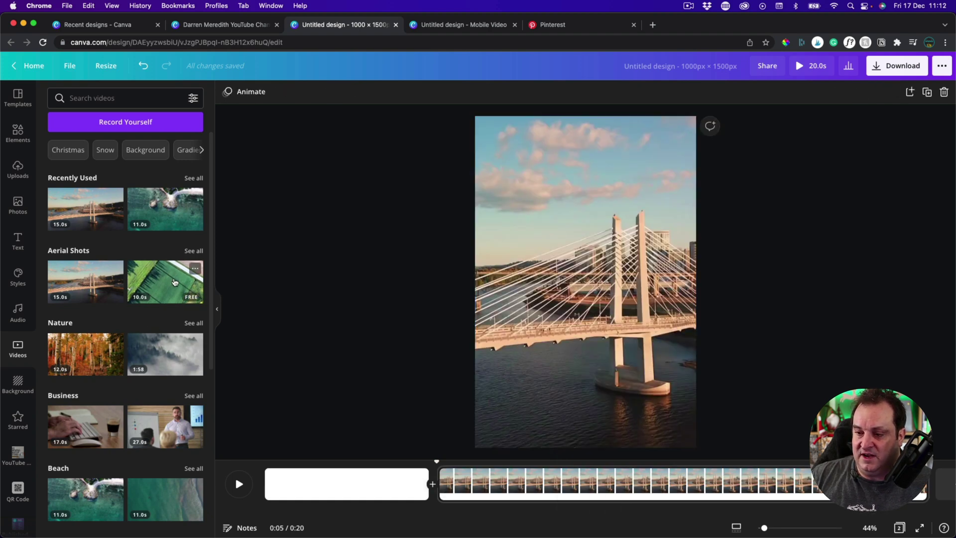
pyautogui.moveTo(174, 282); pyautogui.dragTo(314, 477)
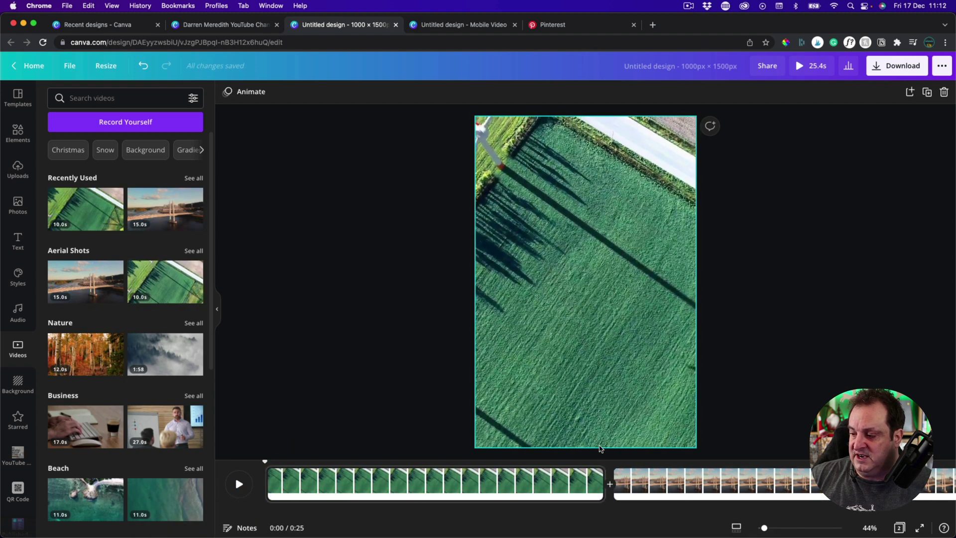
# Step: Shorten the field clip and the bridge clip to a combined length of about 12.5 seconds, and select page 1
pyautogui.moveTo(603, 483); pyautogui.dragTo(413, 443)
pyautogui.moveTo(916, 483); pyautogui.dragTo(680, 483)
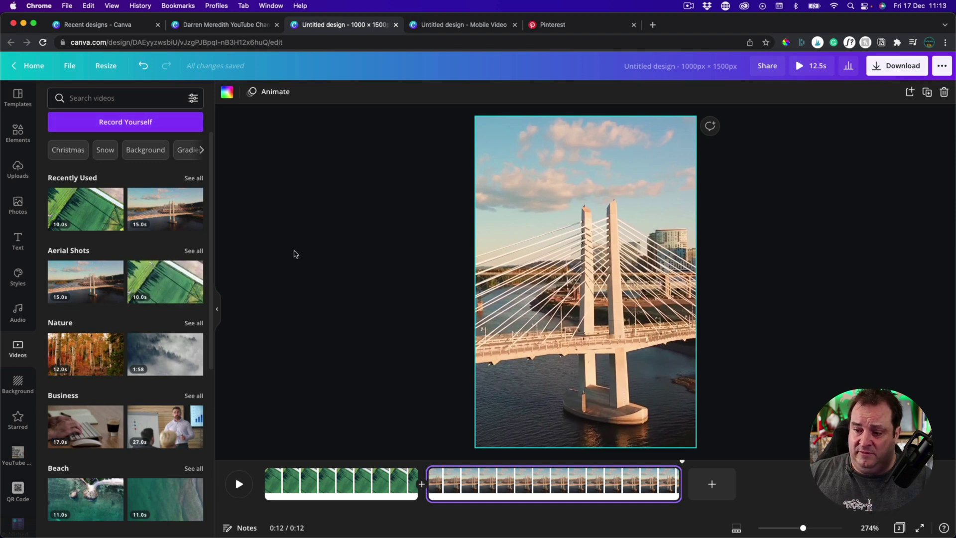
pyautogui.click(329, 487)
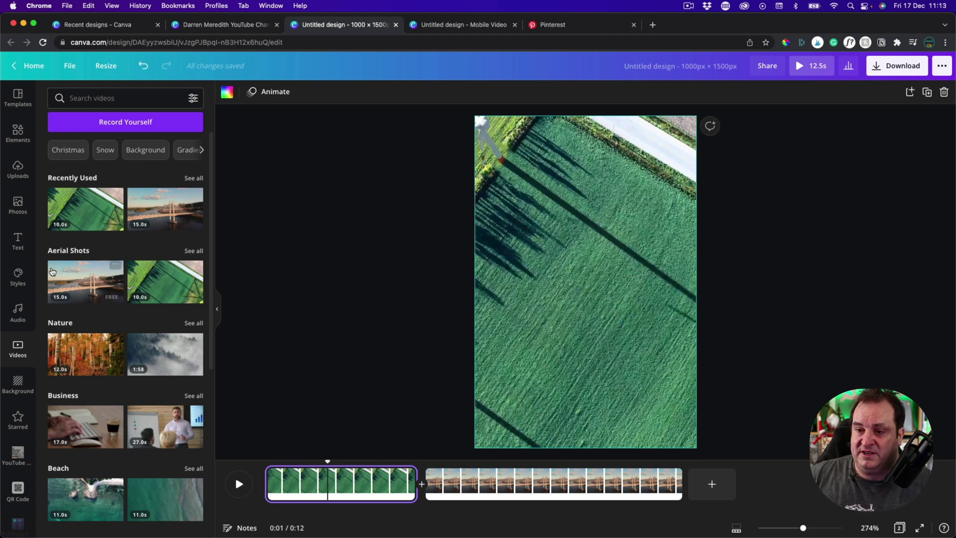
# Step: Add the English Breakfast audio track from the Happy category as the soundtrack of the video design
pyautogui.scroll(1, 85, 279)
pyautogui.click(17, 313)
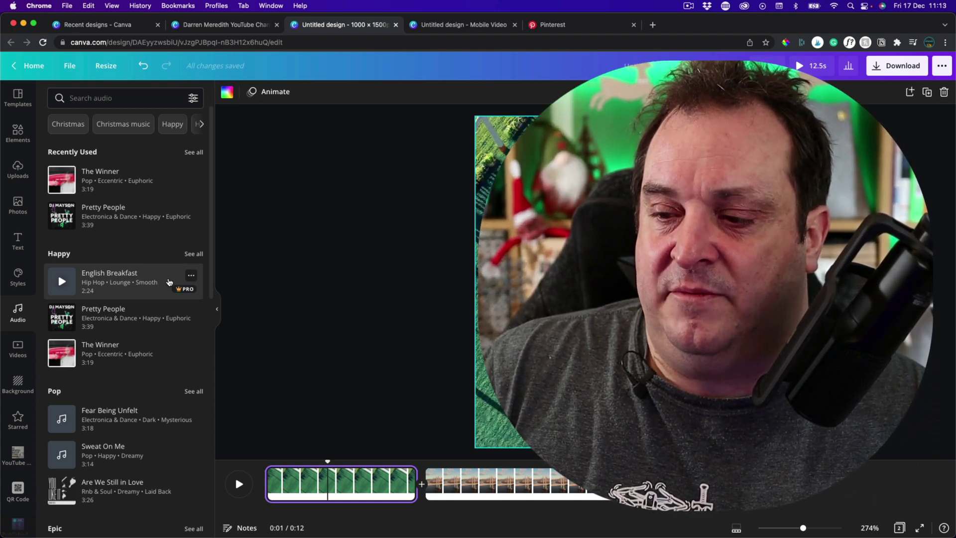
pyautogui.click(169, 283)
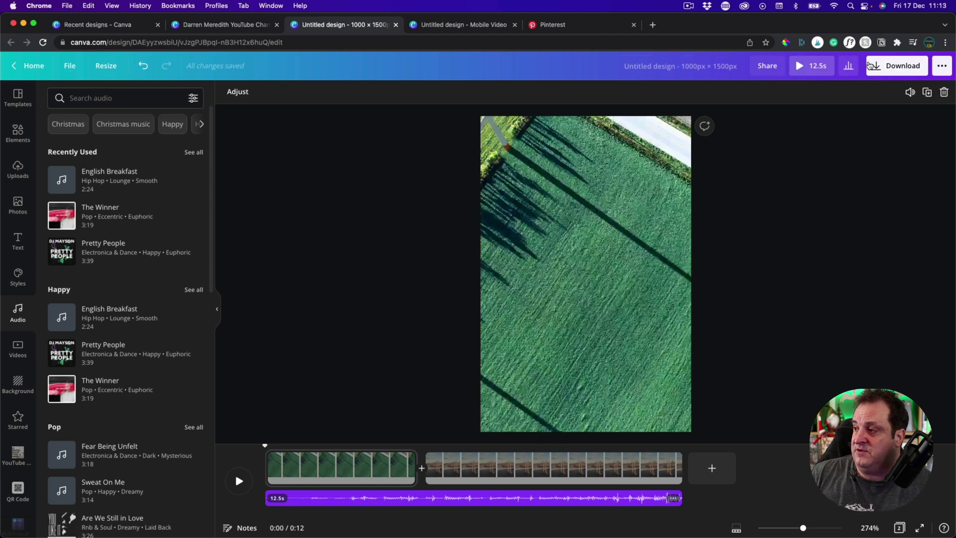
# Step: Examine the download options for the 1000 x 1500 px video design and close them without downloading
pyautogui.click(897, 66)
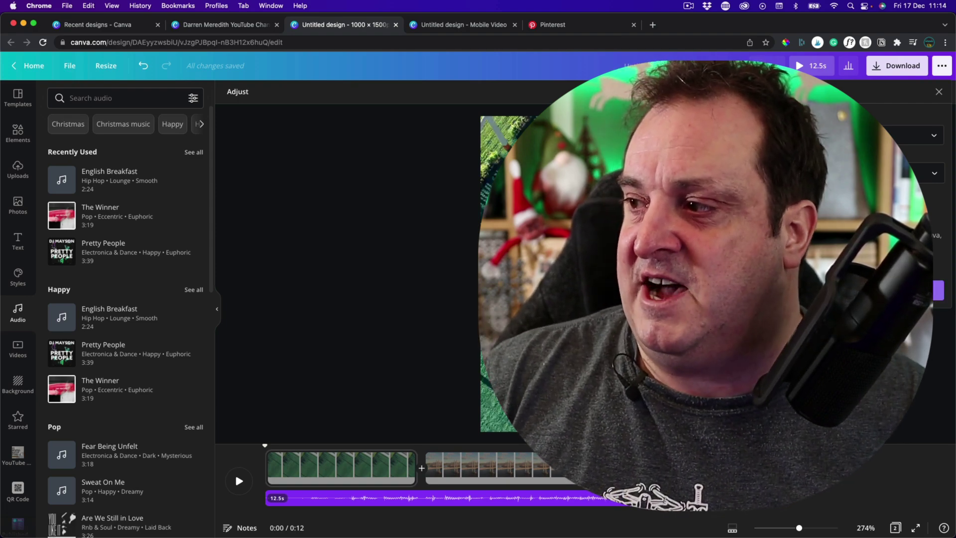
pyautogui.click(939, 91)
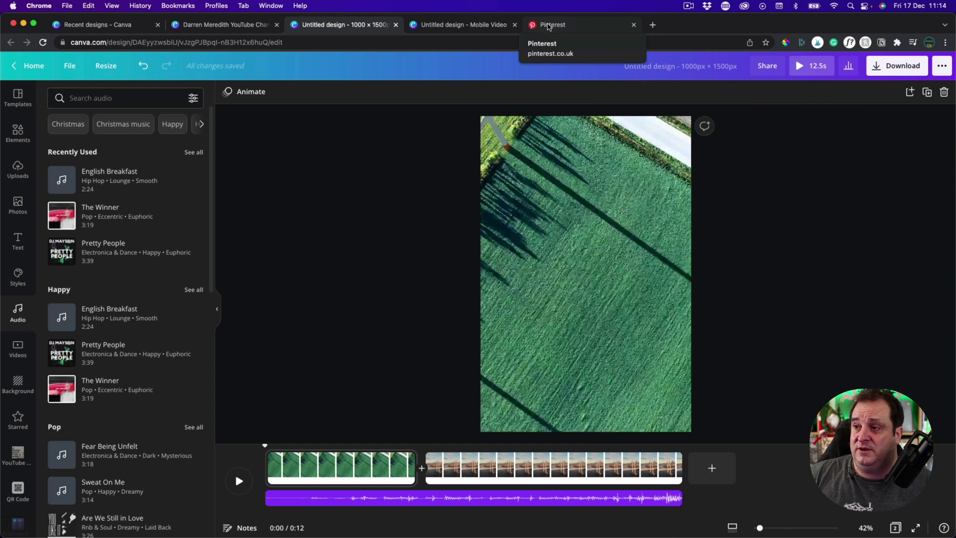
# Step: Switch to Pinterest, view the upload page for a new Idea Pin, and leave it without uploading anything
pyautogui.click(548, 27)
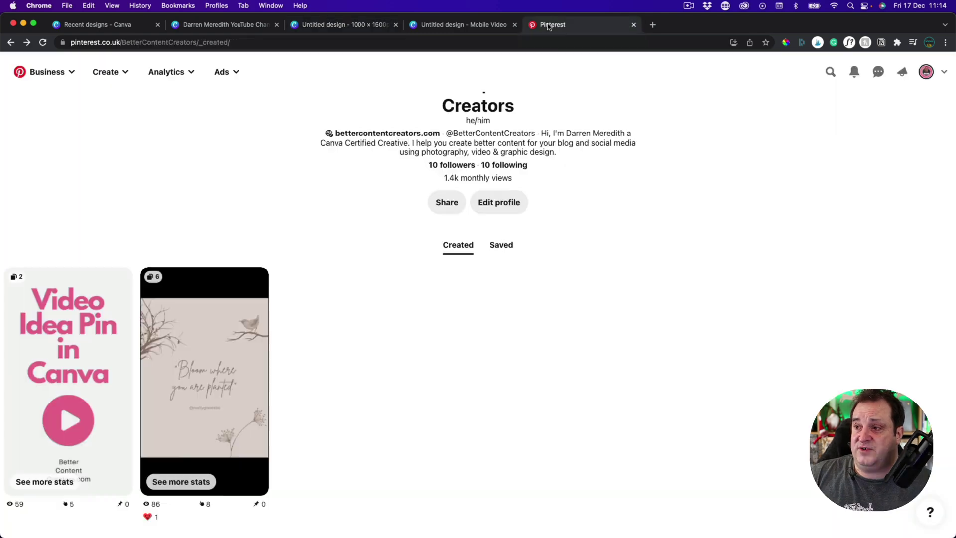
pyautogui.click(106, 75)
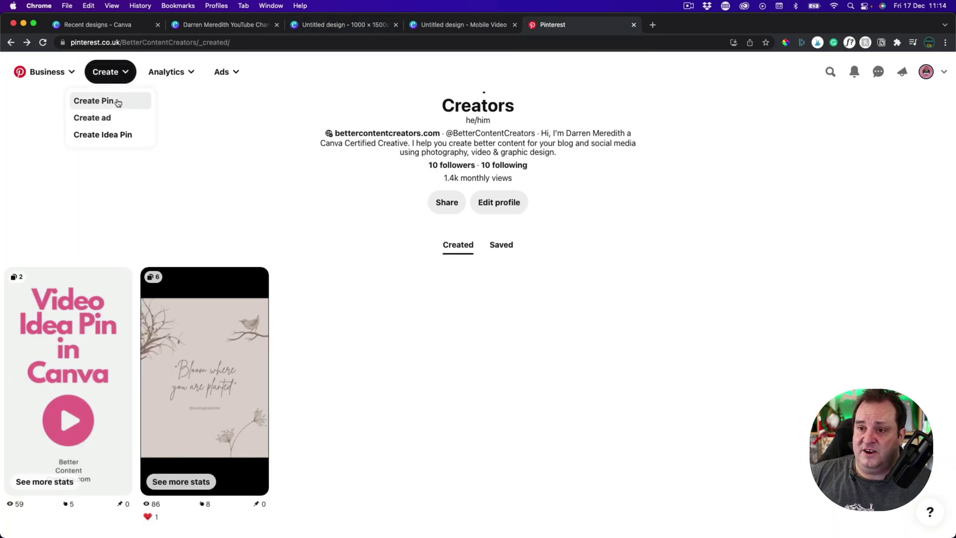
pyautogui.click(139, 138)
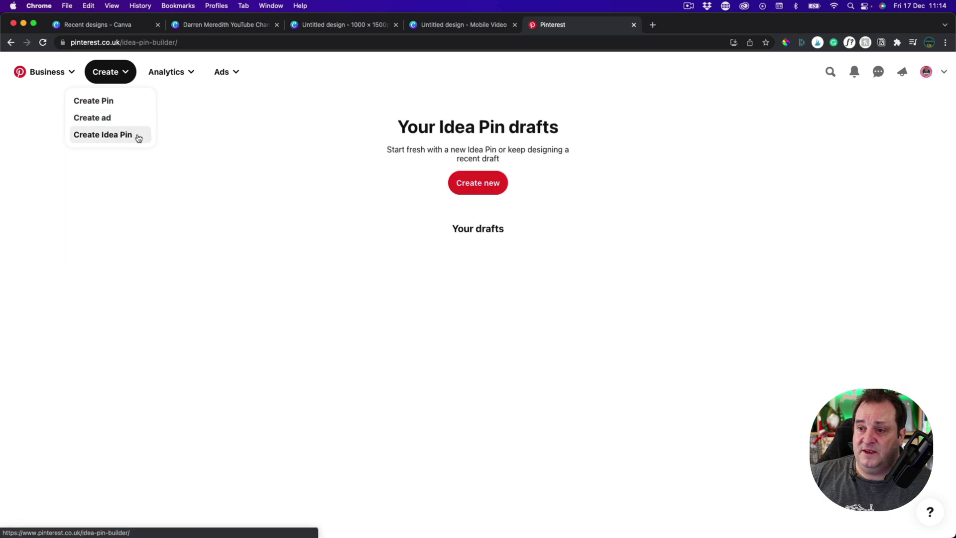
pyautogui.click(485, 189)
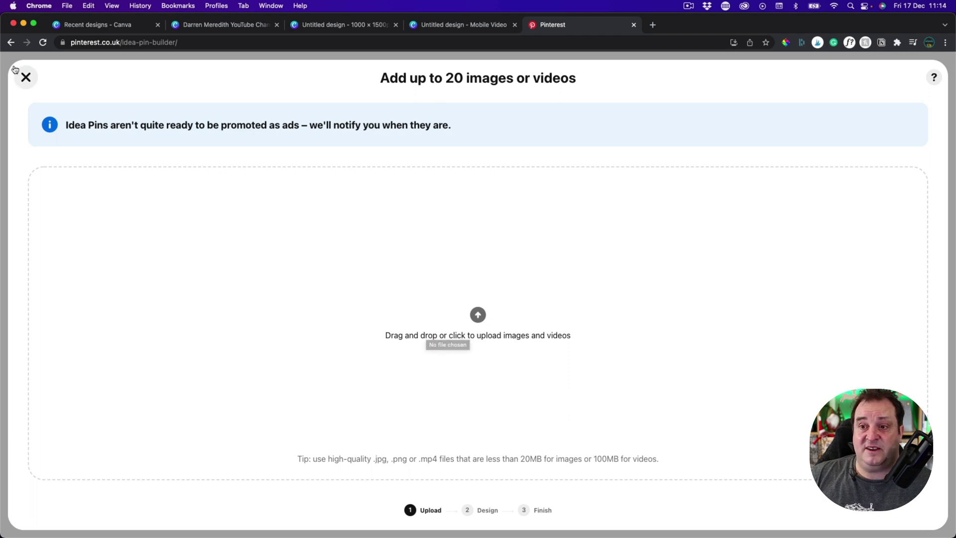
pyautogui.click(26, 76)
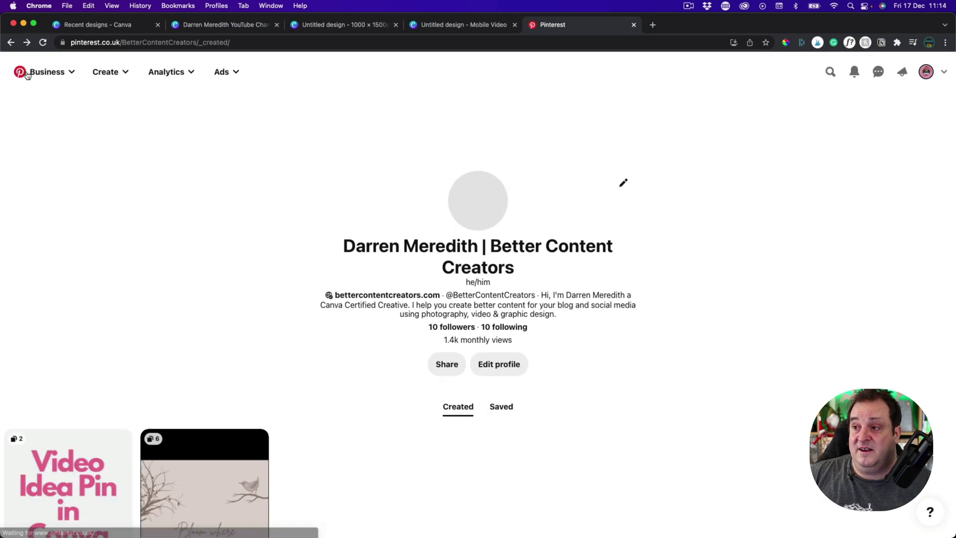
# Step: View the created "Video Idea Pin in Canva" pin from the profile and advance to its second page
pyautogui.scroll(-3, 314, 170)
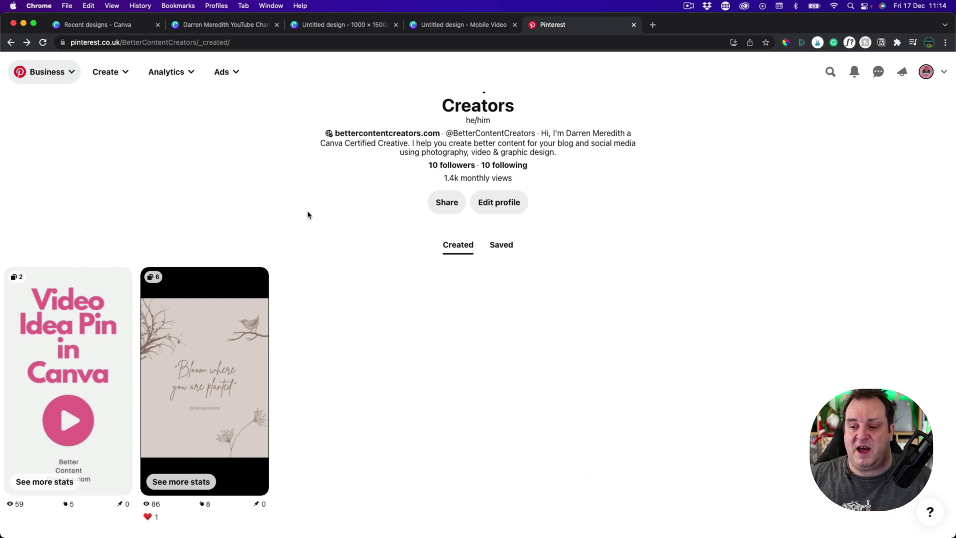
pyautogui.click(72, 346)
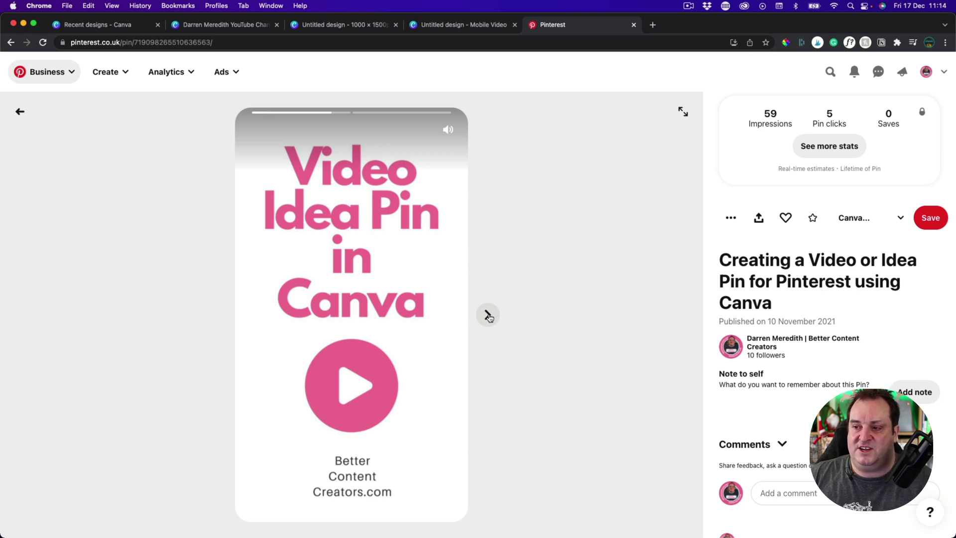
pyautogui.click(488, 315)
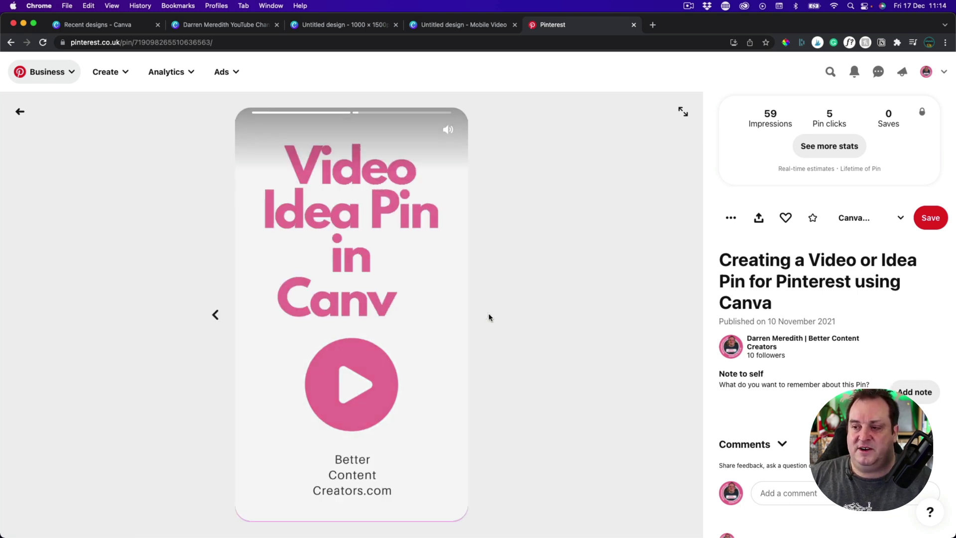